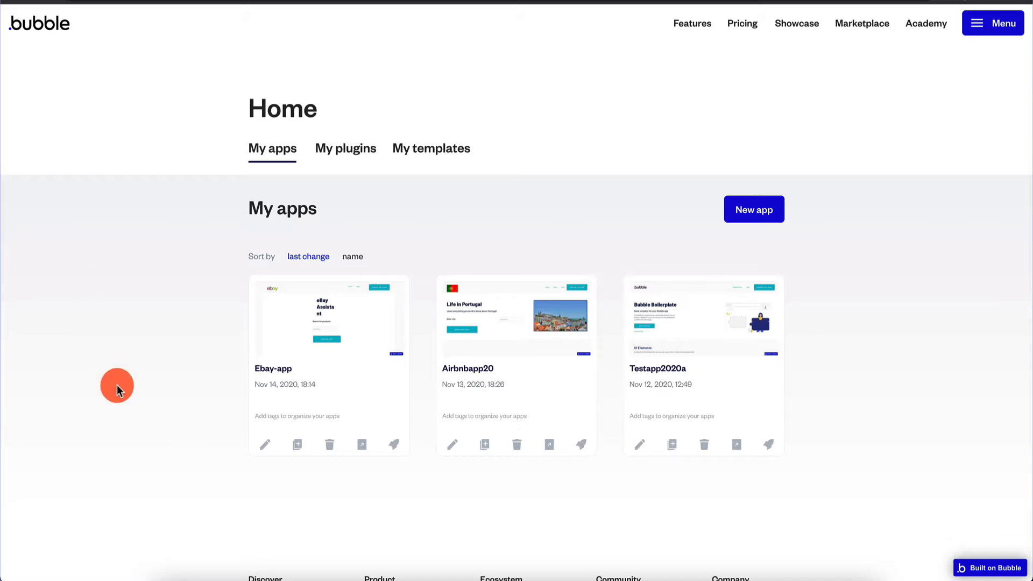
pyautogui.hotkey('ctrl', 'Tab')
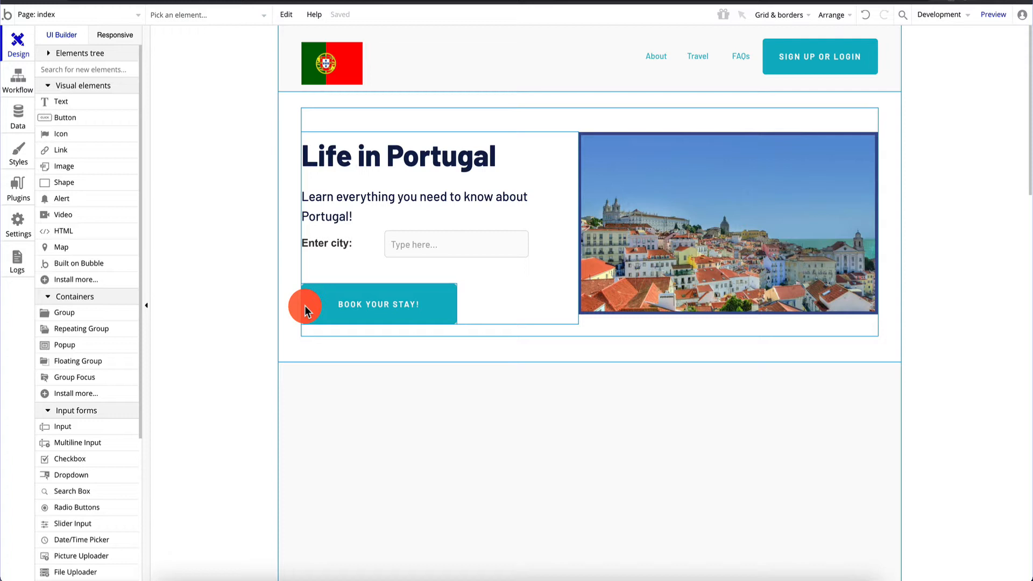
pyautogui.click(234, 204)
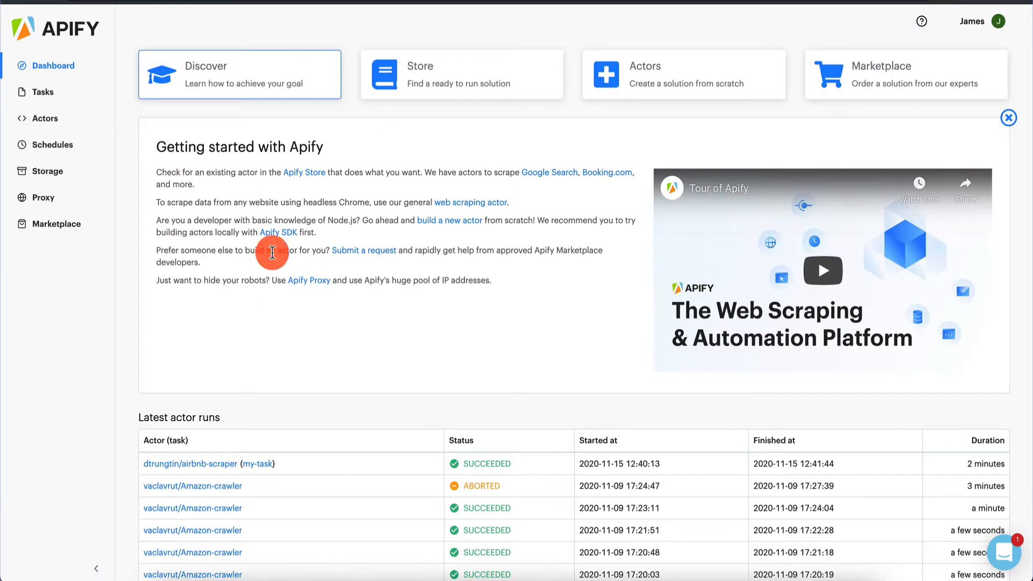
# Go from the actors list to the Apify Store and open the Airbnb Scraper actor
pyautogui.click(66, 117)
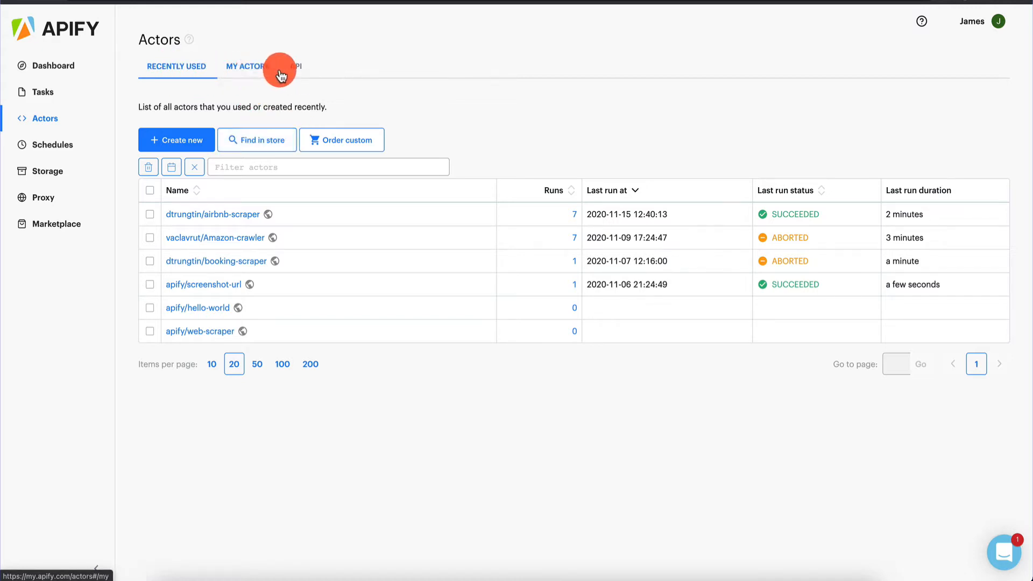
pyautogui.click(271, 138)
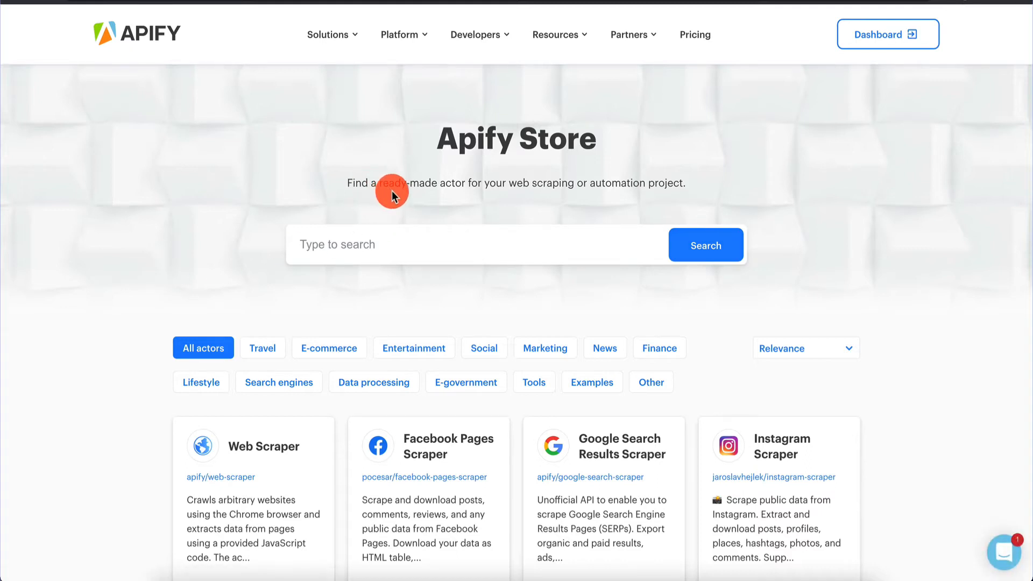
pyautogui.scroll(-5, 172, 286)
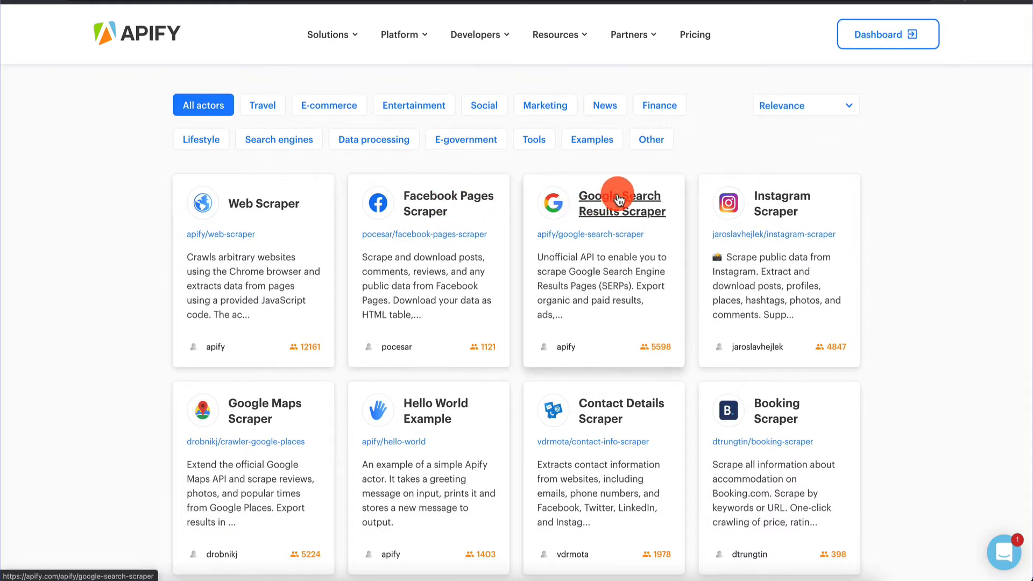
pyautogui.scroll(-5, 515, 357)
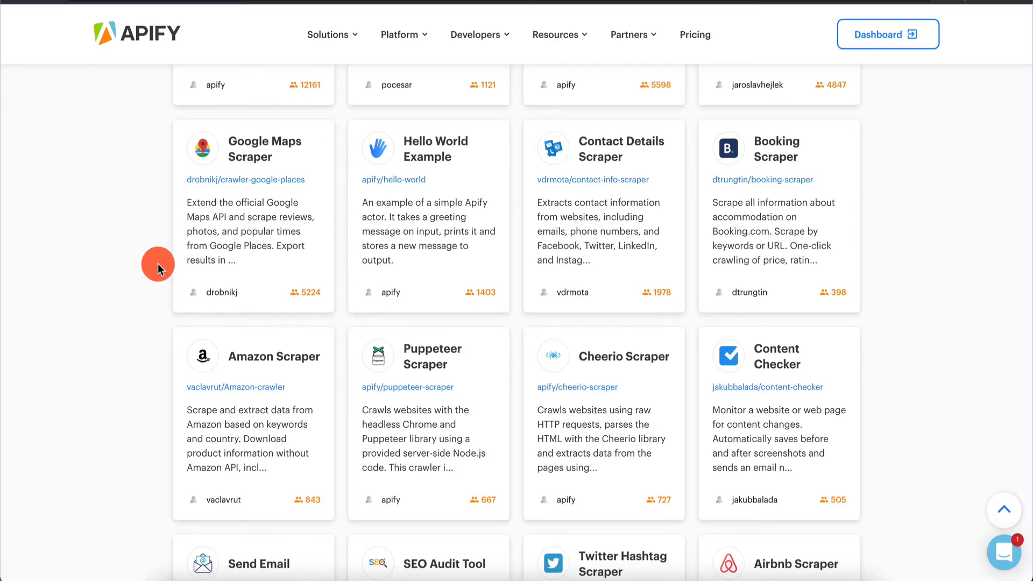
pyautogui.scroll(-8, 158, 264)
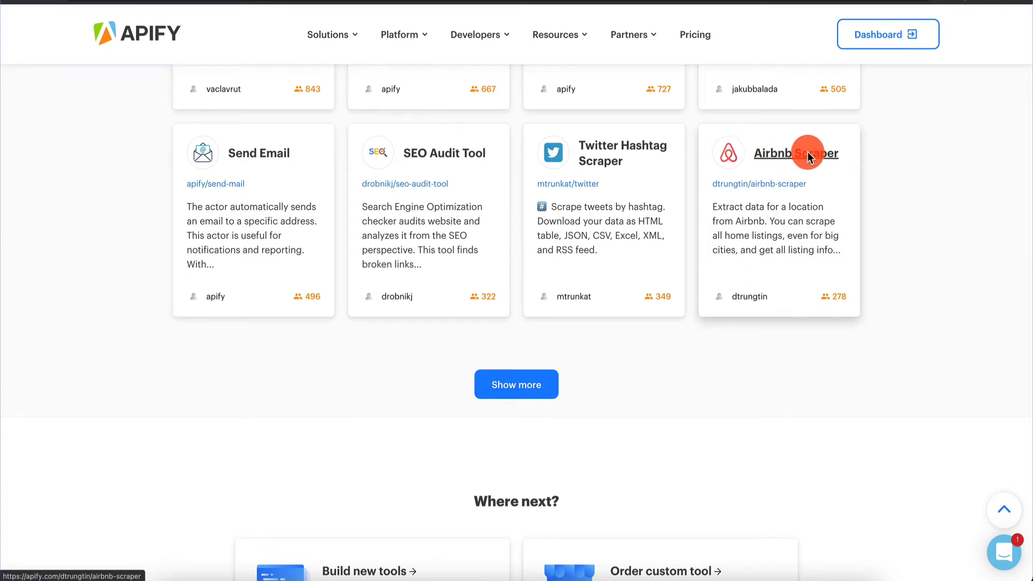
pyautogui.click(787, 153)
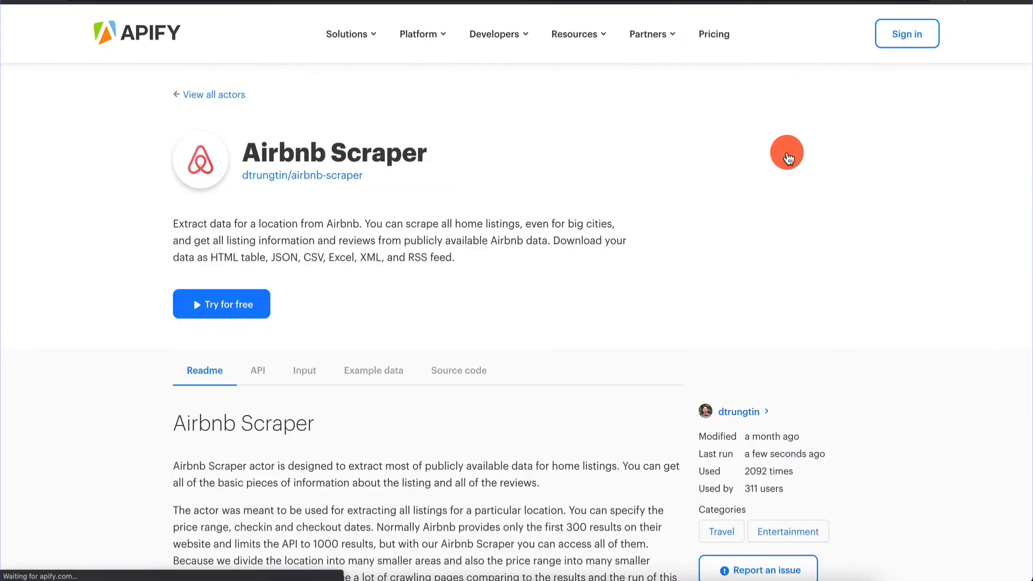
# Examine the Airbnb Scraper's readme and its Node.js API code example
pyautogui.scroll(-3, 163, 272)
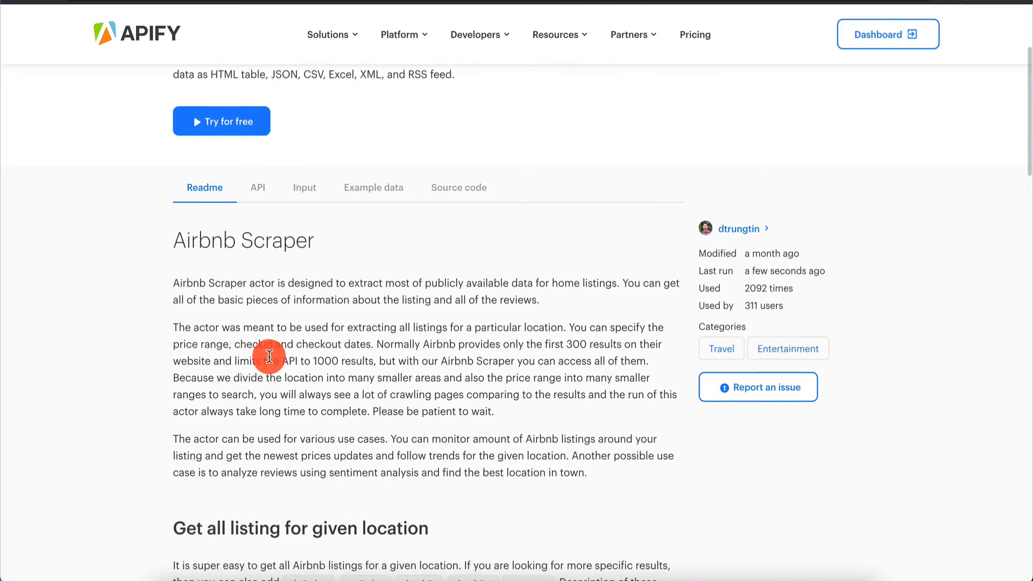
pyautogui.click(258, 189)
pyautogui.scroll(-3, 254, 403)
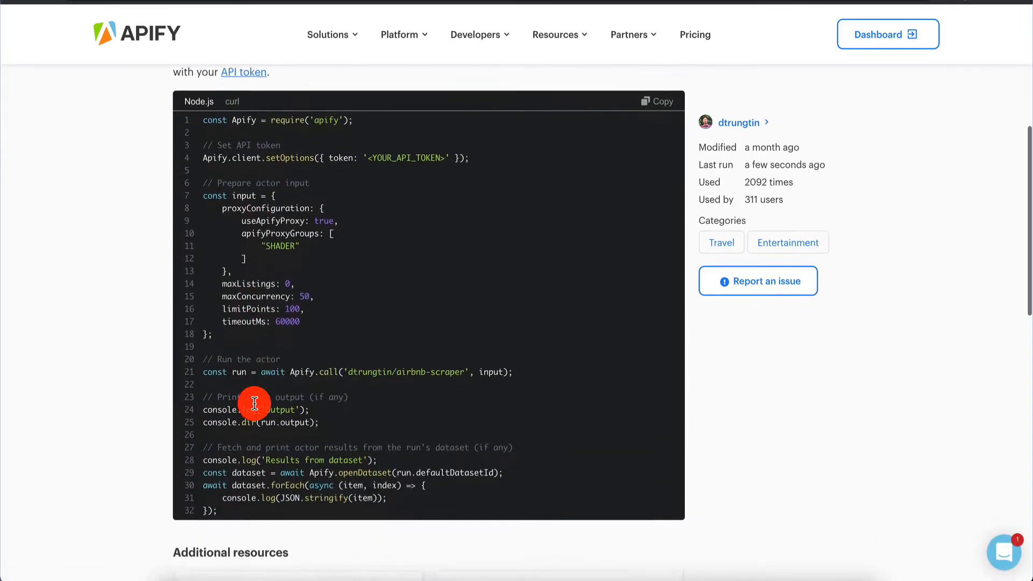
pyautogui.scroll(5, 157, 289)
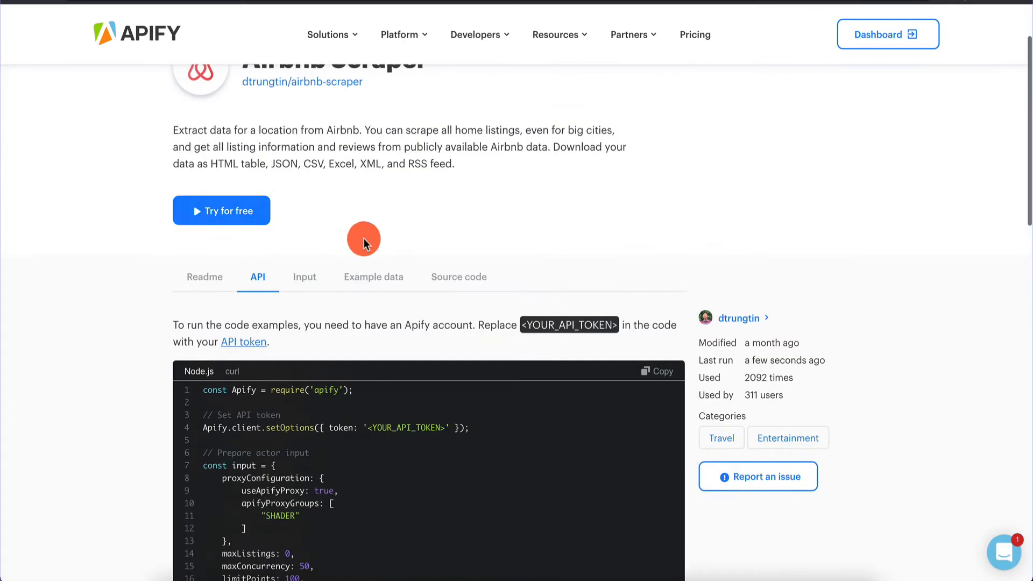
# Examine the Airbnb Scraper's input field specification, first as a table and then as JSON
pyautogui.click(307, 279)
pyautogui.scroll(-6, 166, 419)
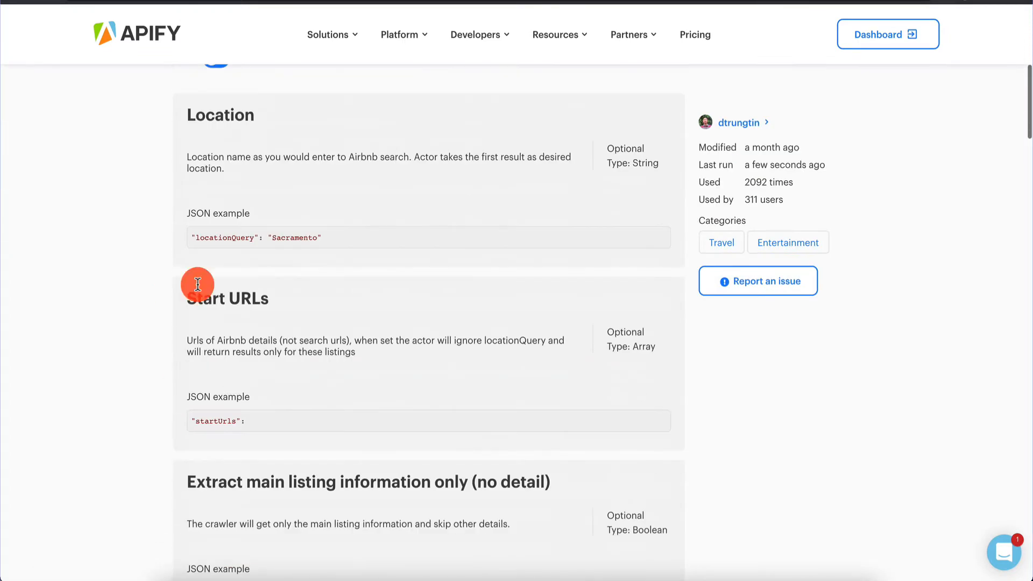
pyautogui.scroll(2, 231, 116)
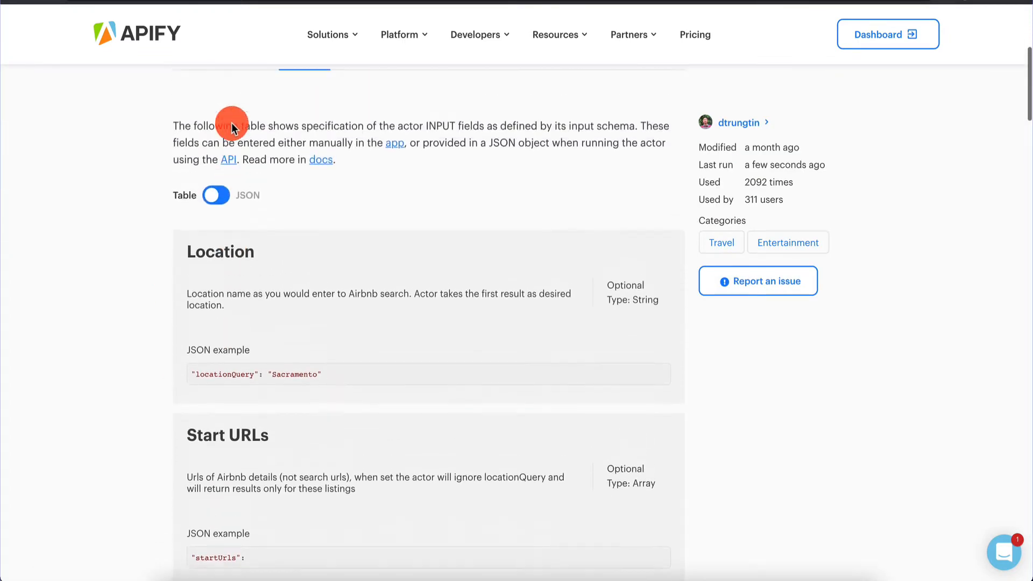
pyautogui.click(219, 203)
pyautogui.scroll(-3, 136, 324)
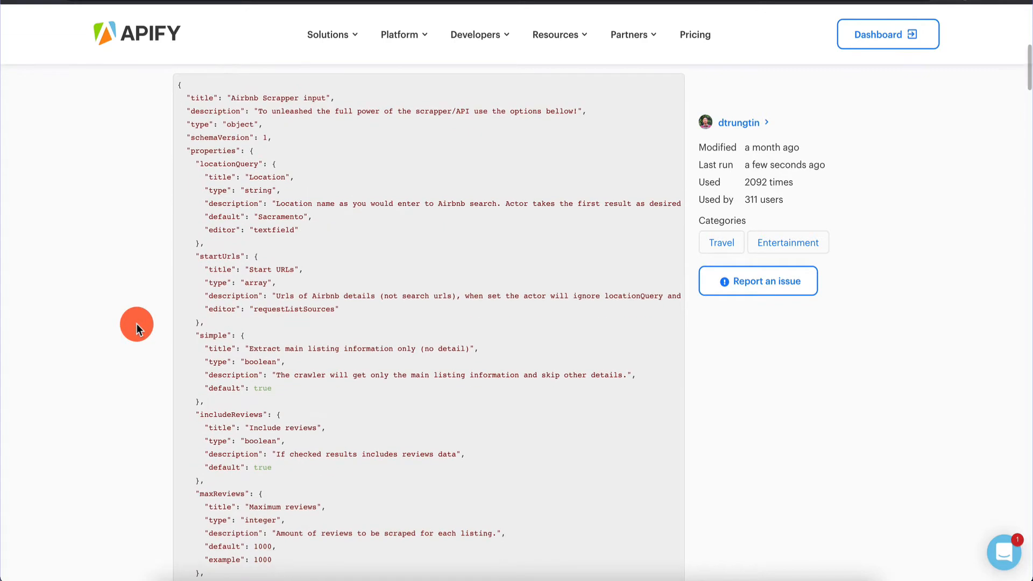
pyautogui.scroll(4, 115, 341)
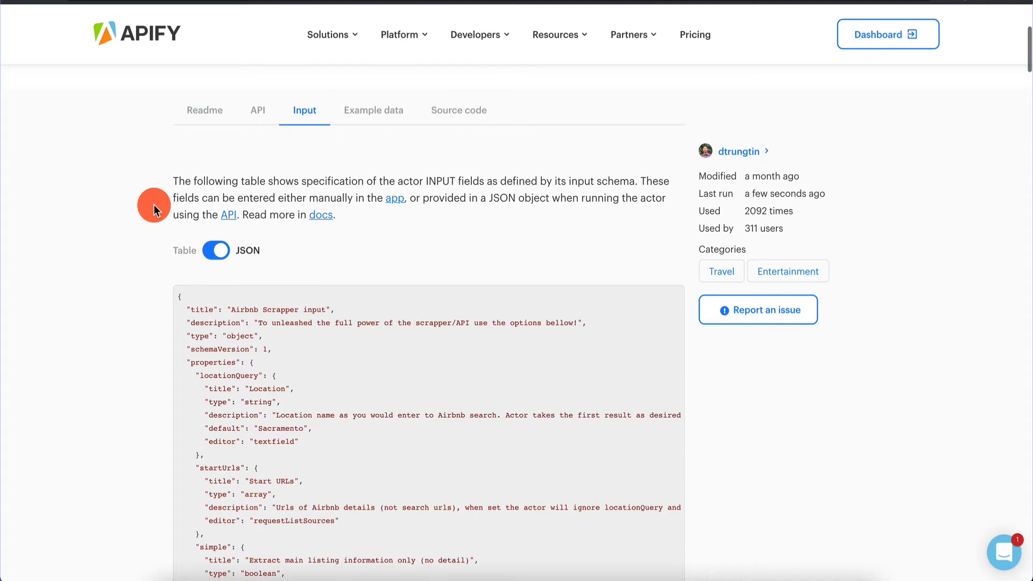
# Examine the example run's key-value store, input, log, info and API sections, and return to its dataset results
pyautogui.click(363, 110)
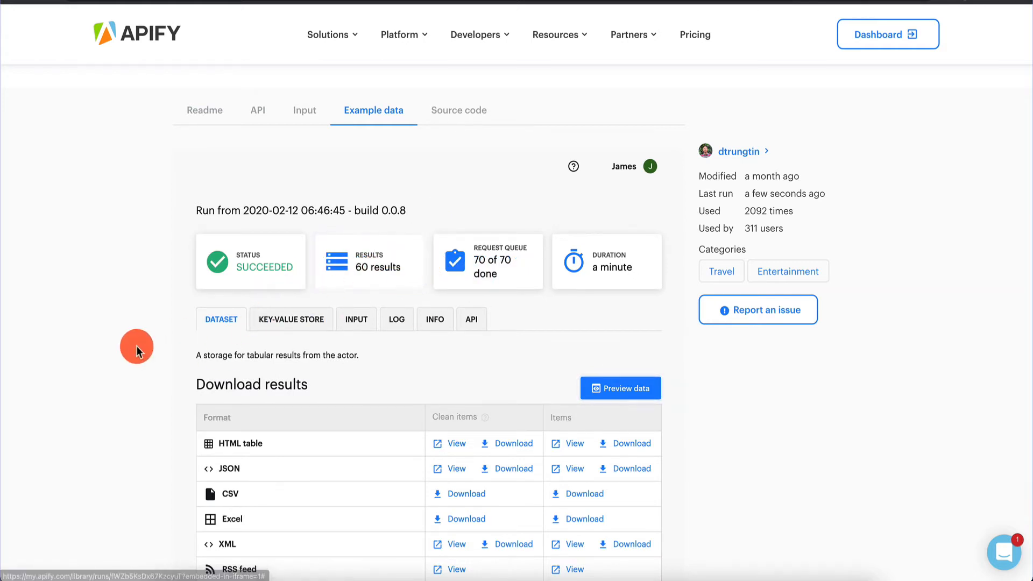
pyautogui.scroll(-2, 136, 346)
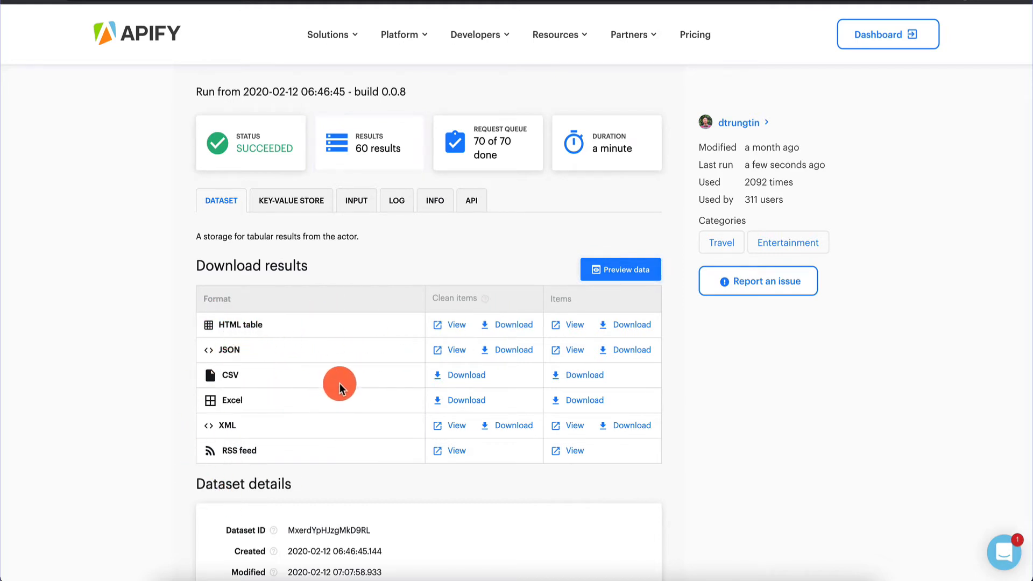
pyautogui.scroll(1, 508, 230)
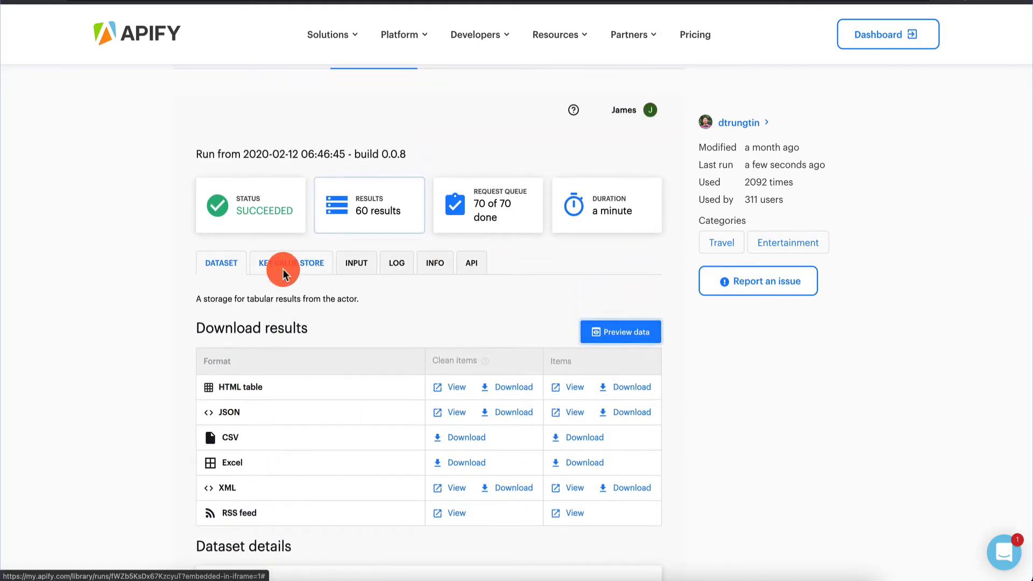
pyautogui.click(284, 269)
pyautogui.click(362, 263)
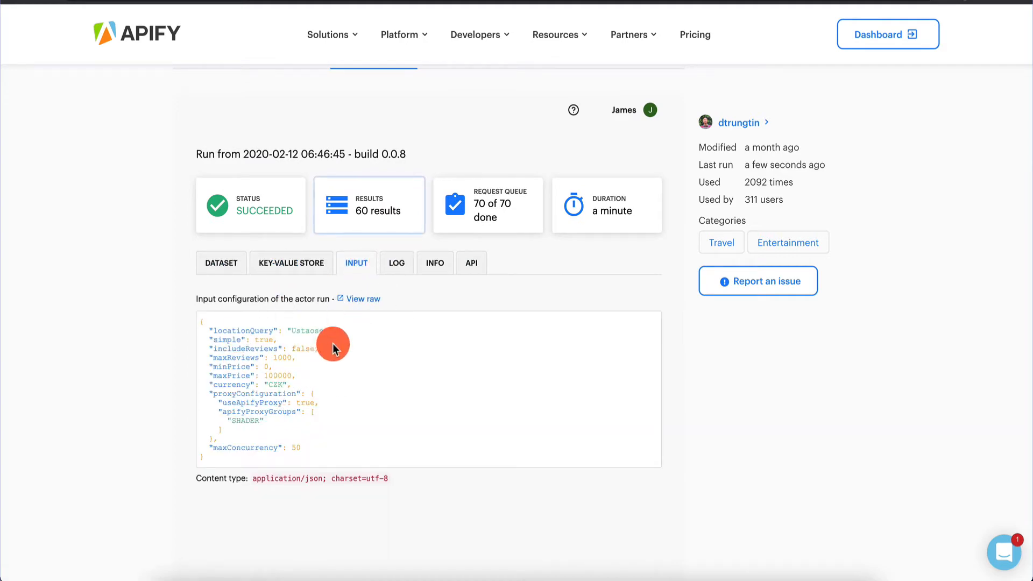
pyautogui.click(403, 266)
pyautogui.click(440, 264)
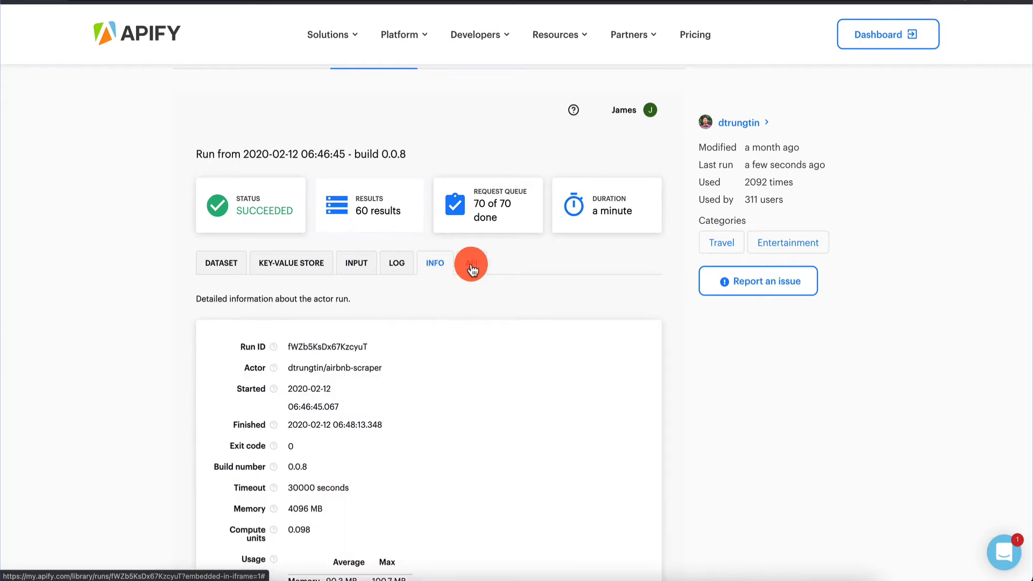
pyautogui.click(471, 262)
pyautogui.click(375, 229)
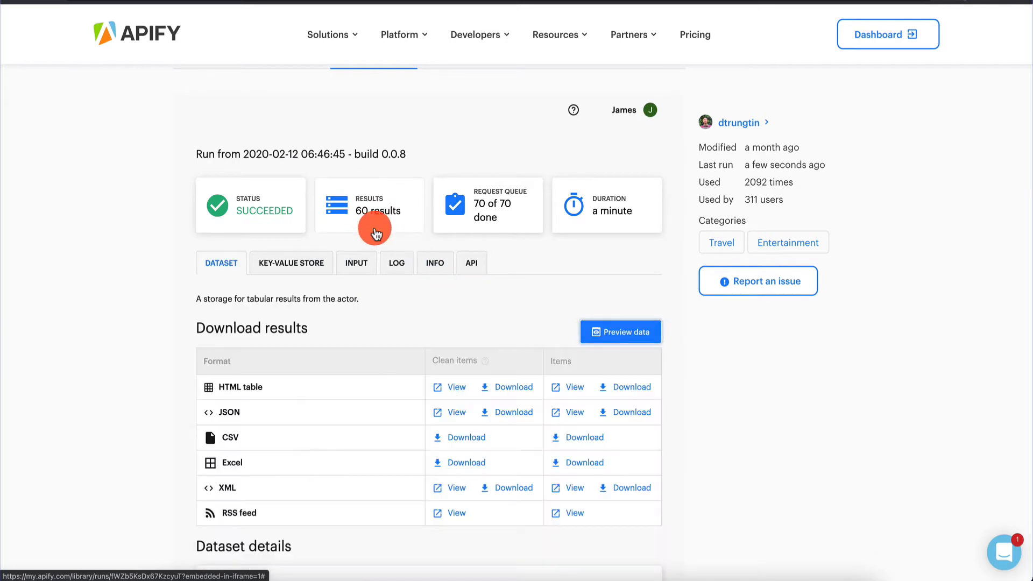
# Preview the example run's dataset and look through the table of scraped listings
pyautogui.click(619, 332)
pyautogui.scroll(-15, 82, 452)
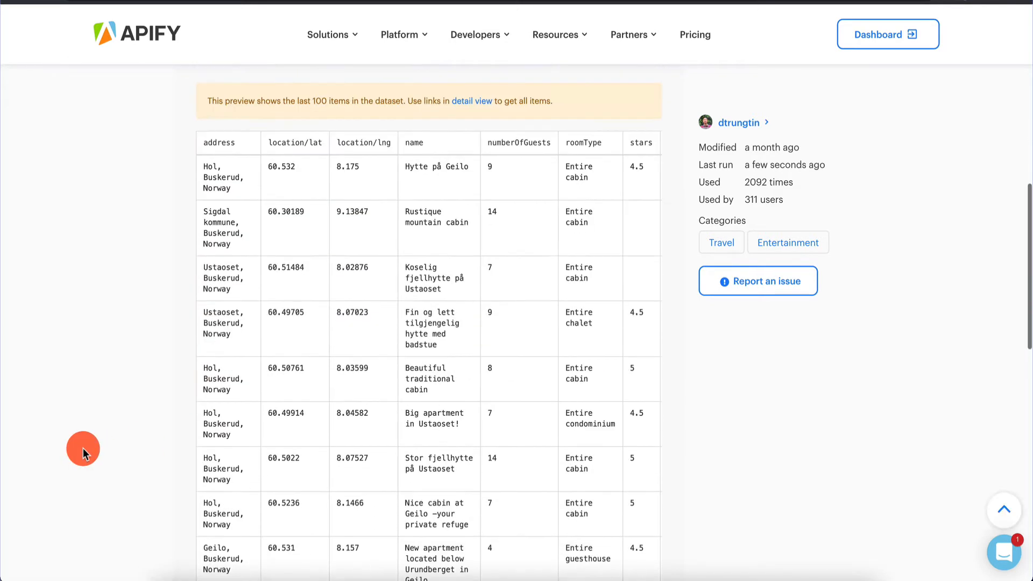
pyautogui.scroll(7, 258, 385)
pyautogui.scroll(6, 253, 390)
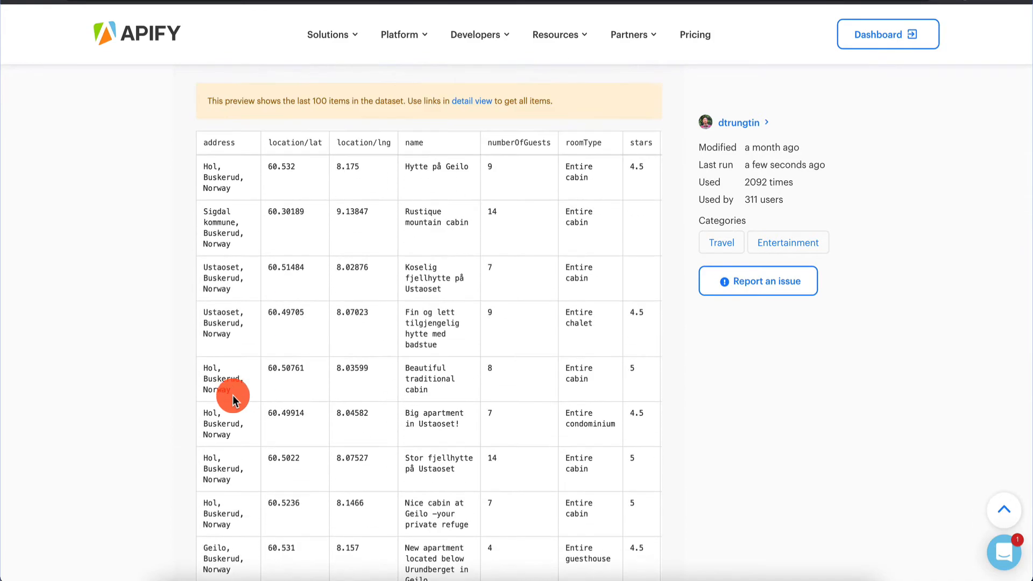
pyautogui.scroll(-15, 231, 395)
pyautogui.scroll(15, 118, 383)
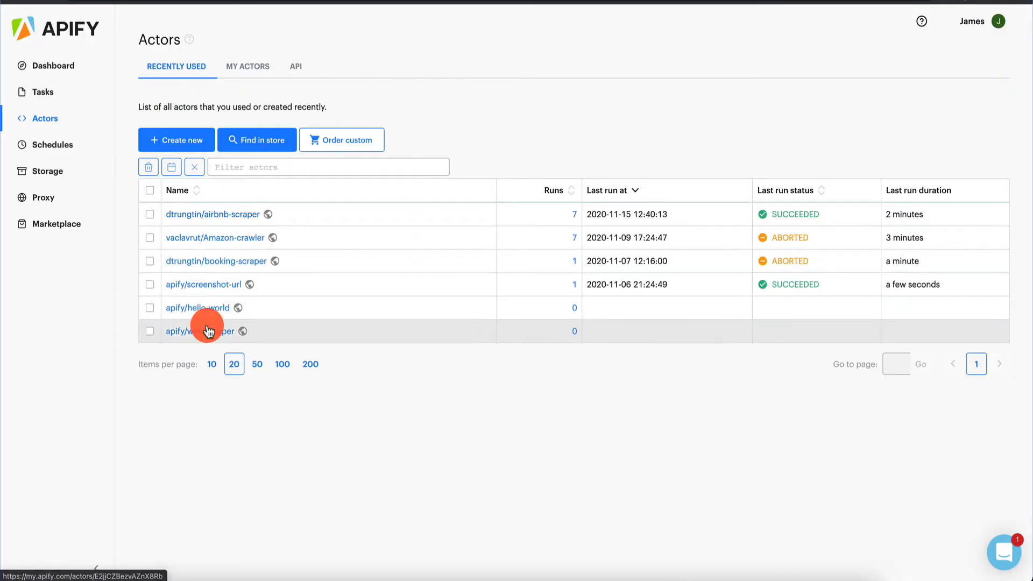
# View the dtrungtin/airbnb-scraper actor's source page, and open its task my-task from the task list
pyautogui.moveTo(245, 217)
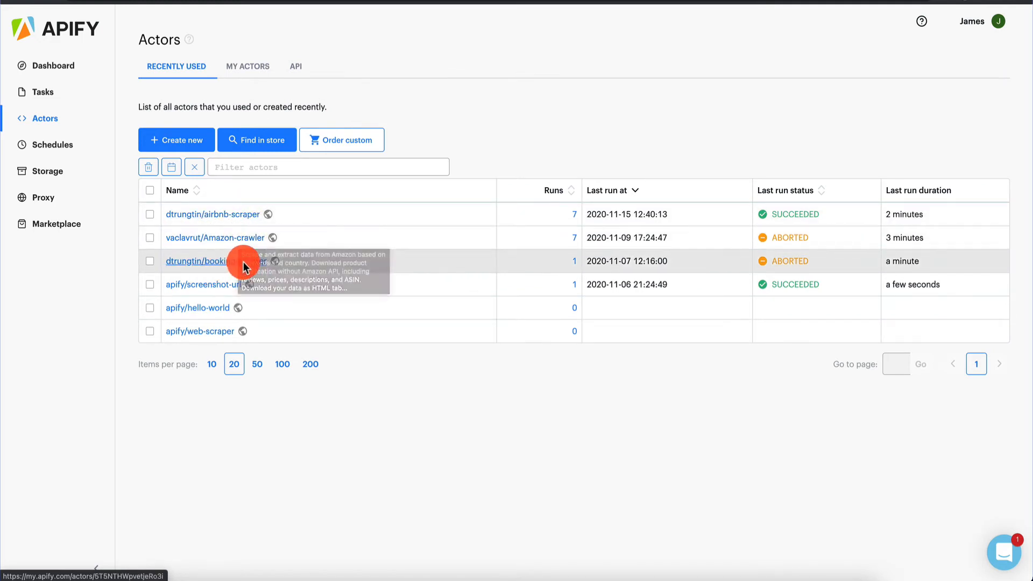
pyautogui.click(233, 214)
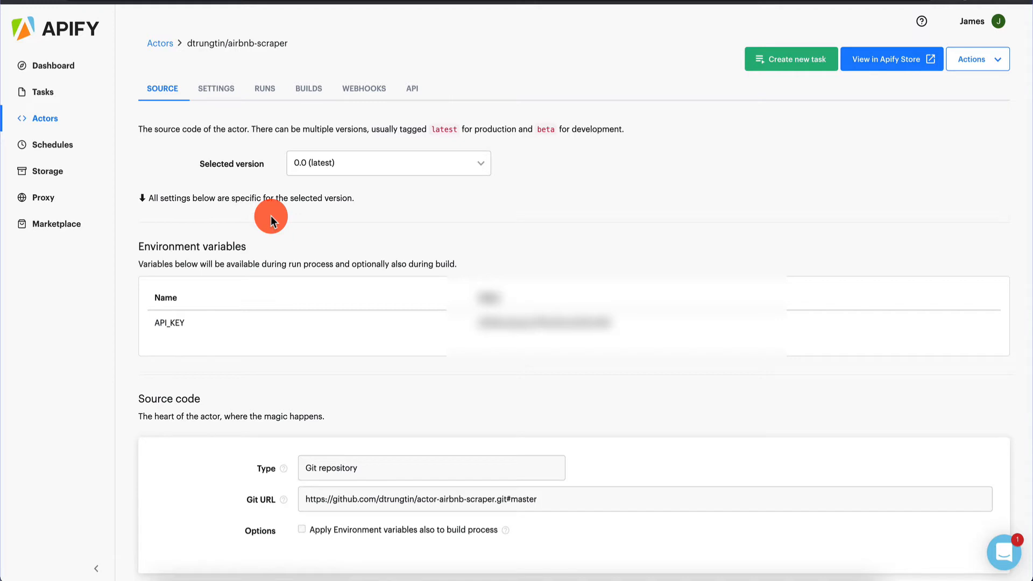
pyautogui.click(40, 92)
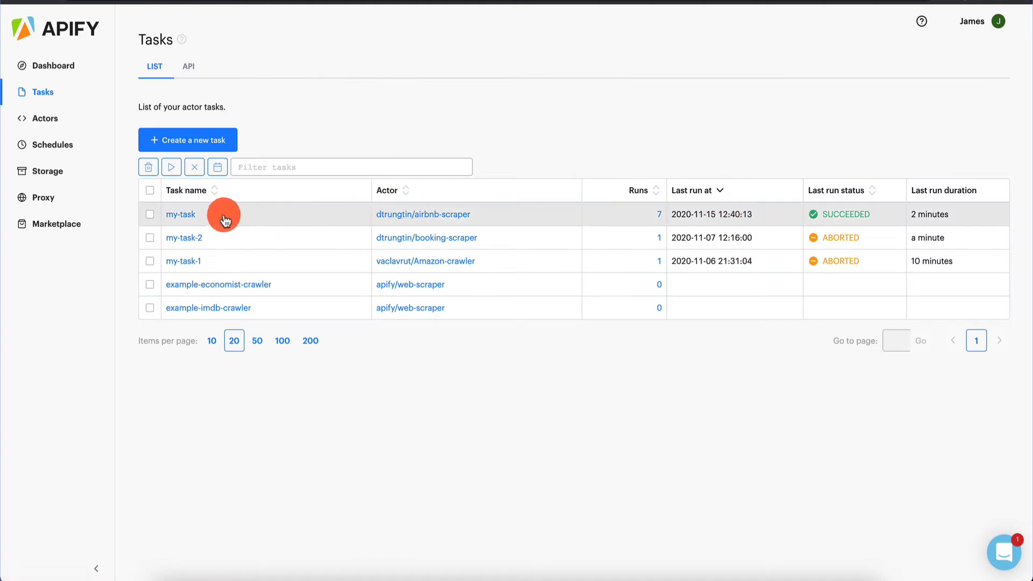
pyautogui.click(186, 215)
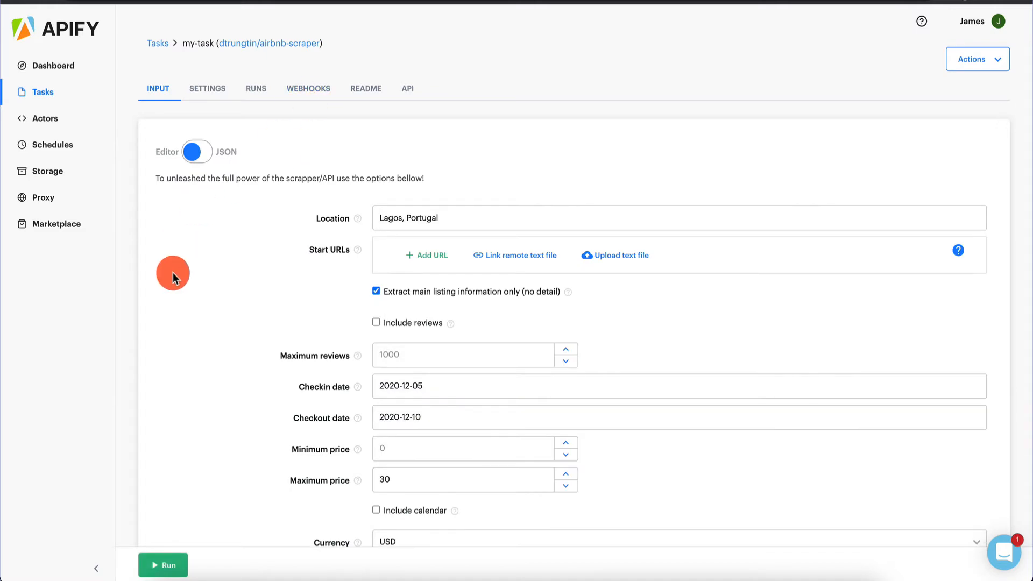
# Review the task's input options and set the minimum price to 10
pyautogui.scroll(-7, 173, 272)
pyautogui.scroll(7, 173, 272)
pyautogui.scroll(-3, 311, 389)
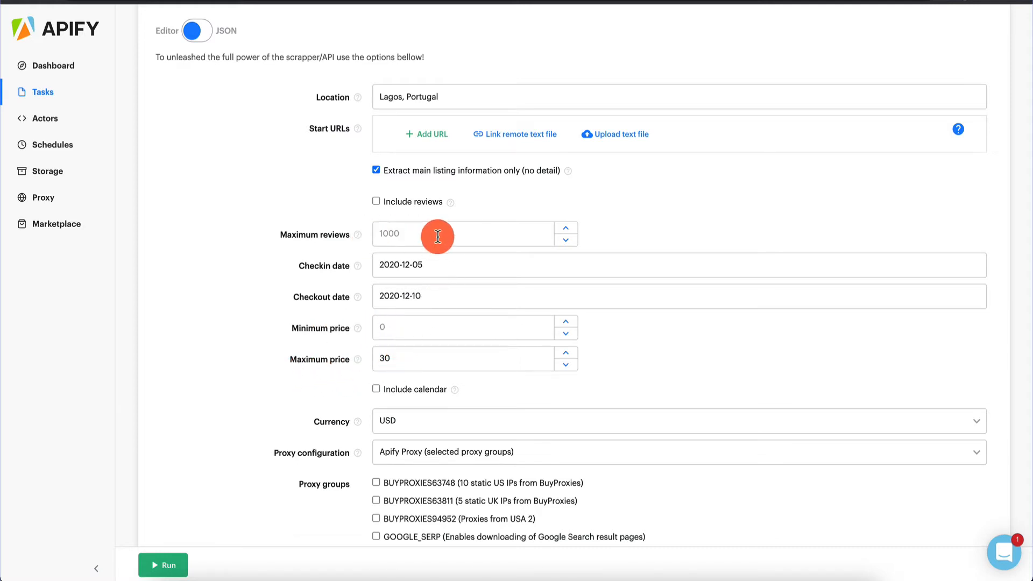
pyautogui.click(415, 330)
pyautogui.write('5')
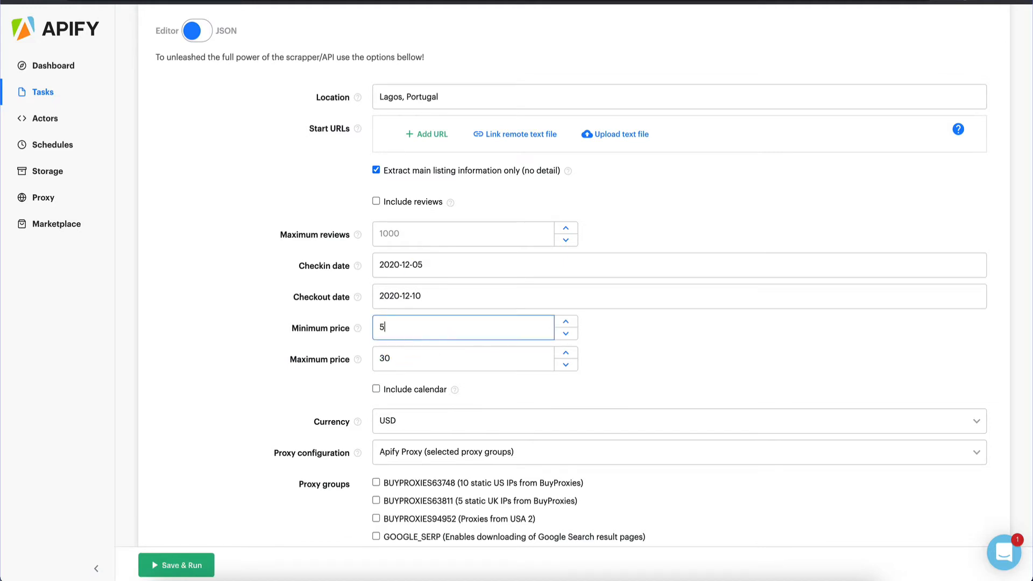
pyautogui.click(268, 354)
pyautogui.doubleClick(398, 325)
pyautogui.write('10')
pyautogui.click(239, 379)
# Keep the SHADER (Proxies from USA 1) proxy group selected and set the maximum listings to 5
pyautogui.scroll(-3, 238, 379)
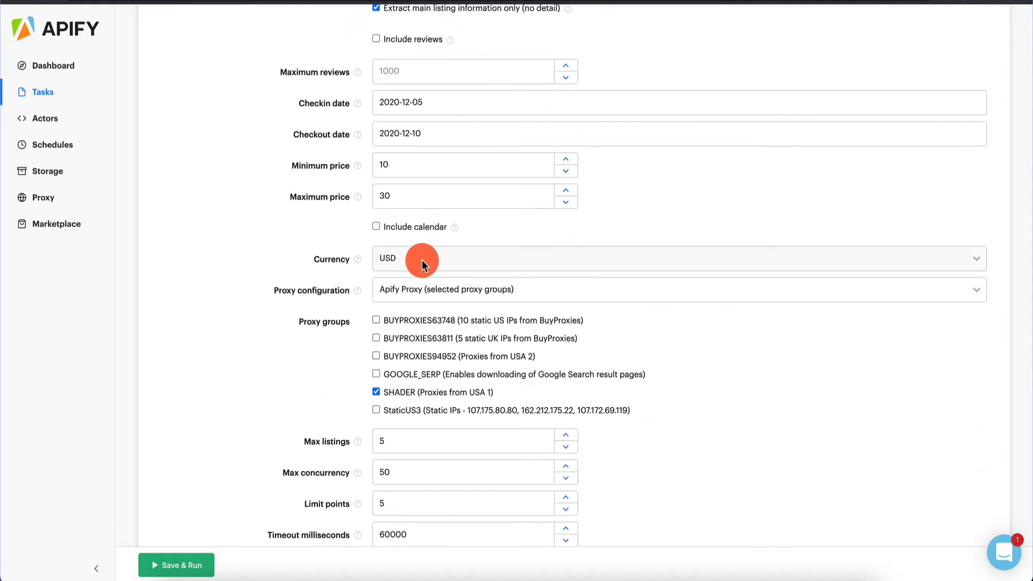
pyautogui.click(376, 392)
pyautogui.scroll(-3, 296, 403)
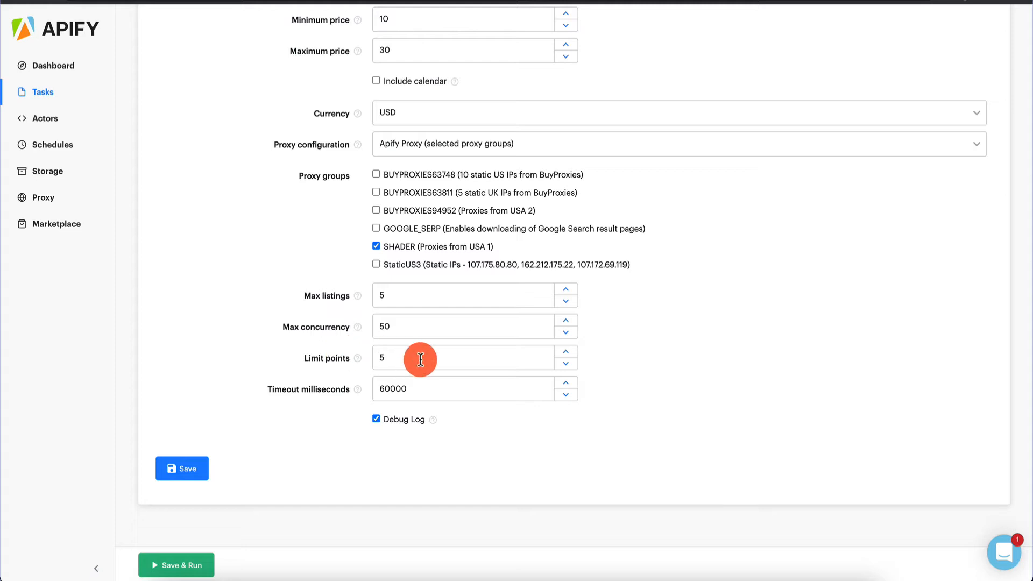
pyautogui.click(388, 293)
pyautogui.write('5')
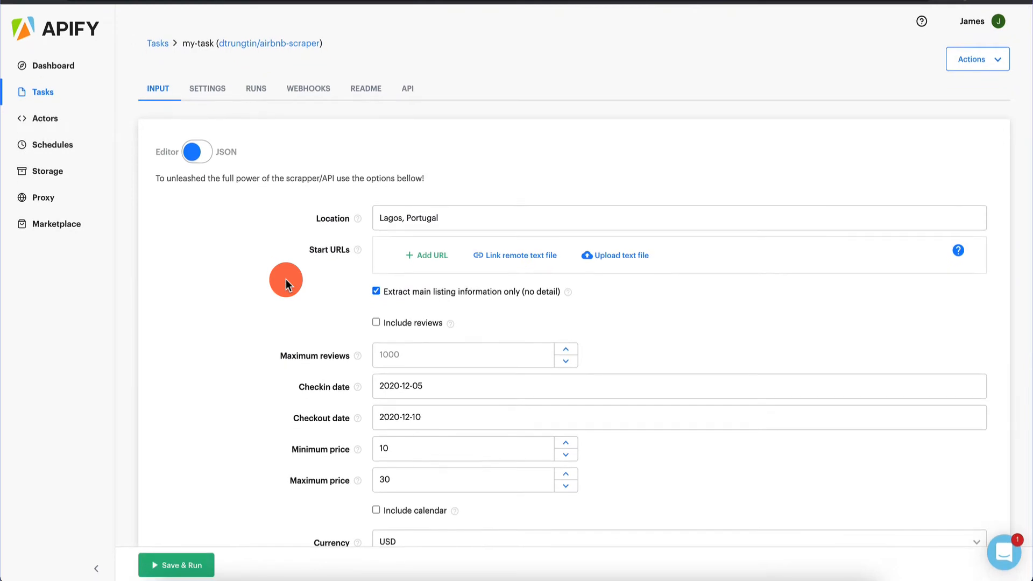
# Show the task's input as JSON and open the task's settings
pyautogui.click(195, 152)
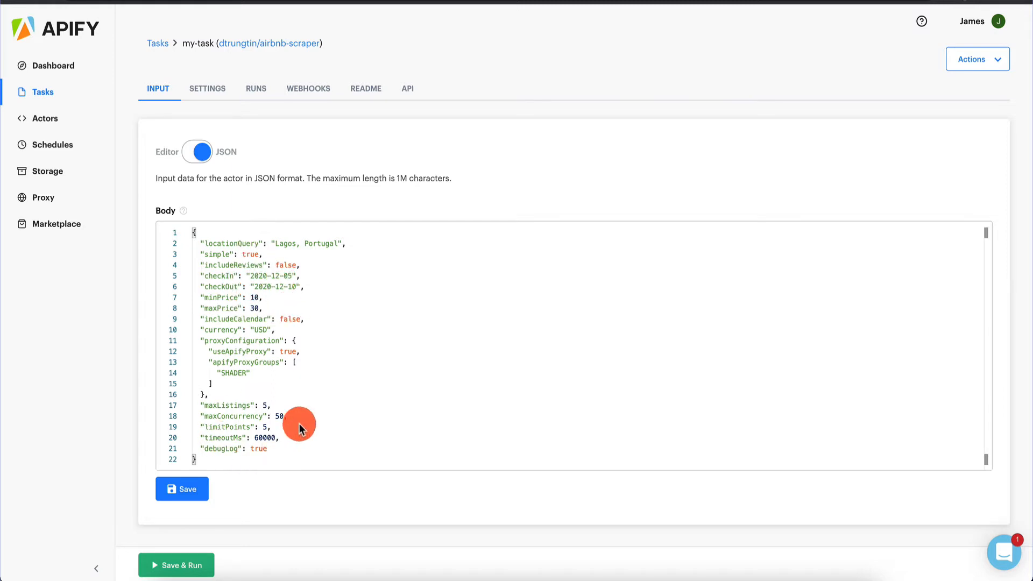
pyautogui.click(216, 91)
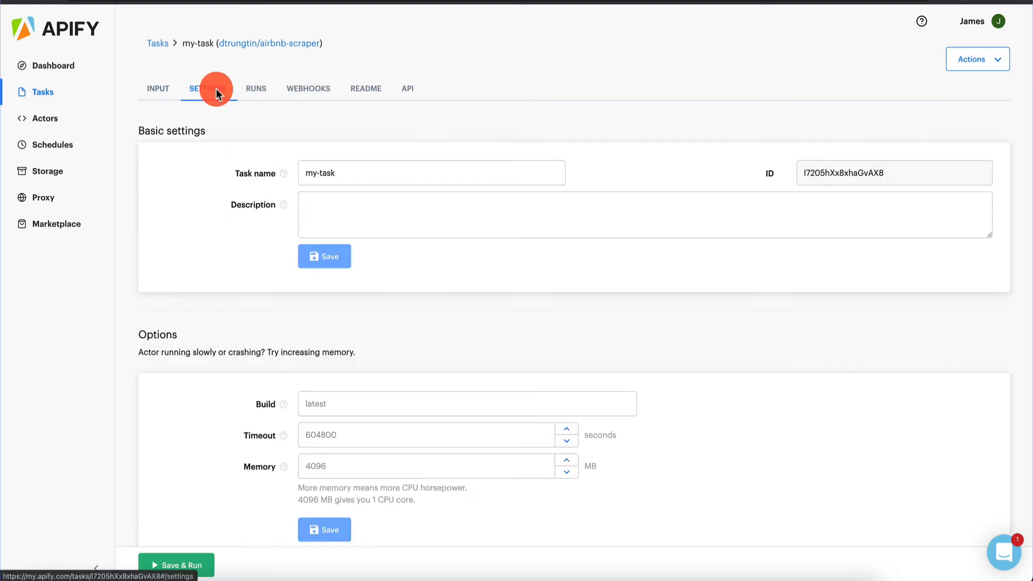
# Open the task's succeeded run from its run history and review the run's log and input configuration
pyautogui.click(257, 89)
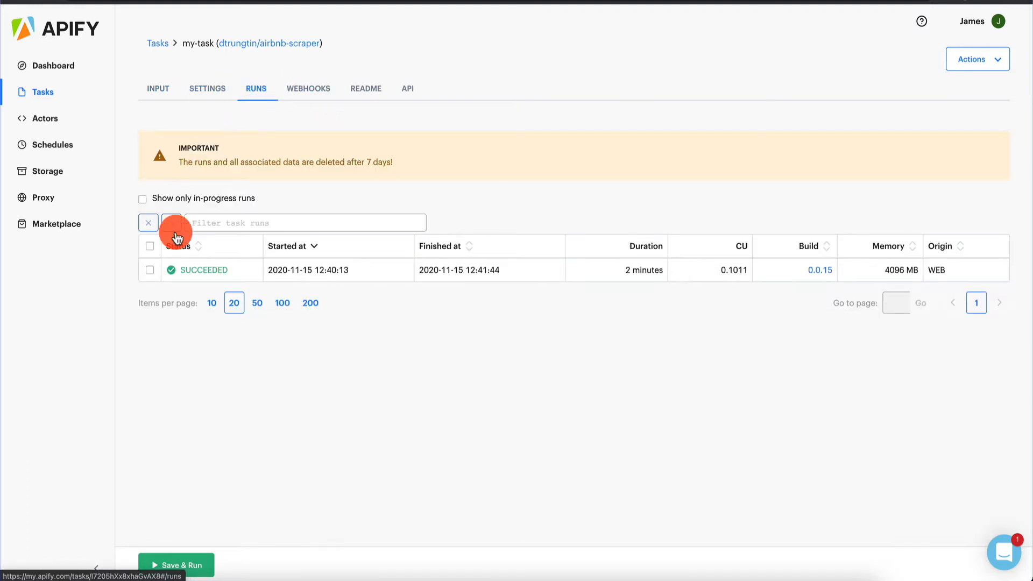
pyautogui.click(211, 269)
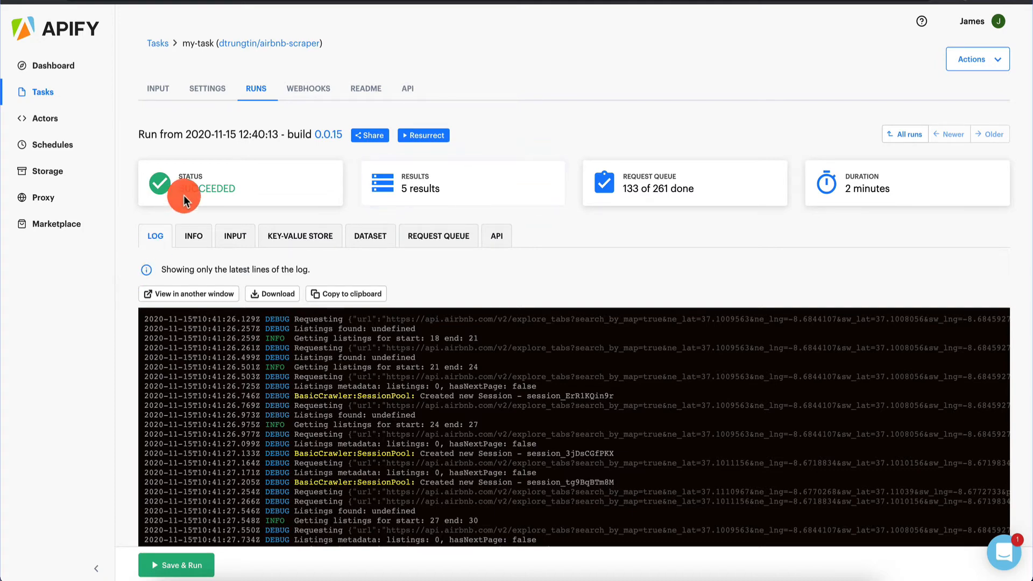
pyautogui.scroll(-4, 138, 299)
pyautogui.scroll(4, 138, 298)
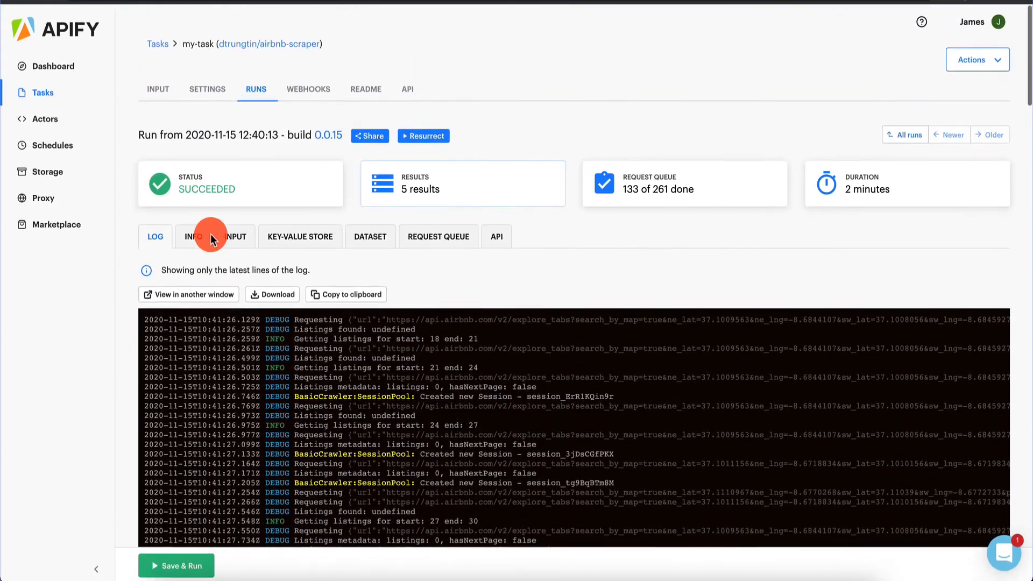
pyautogui.click(209, 238)
pyautogui.click(236, 236)
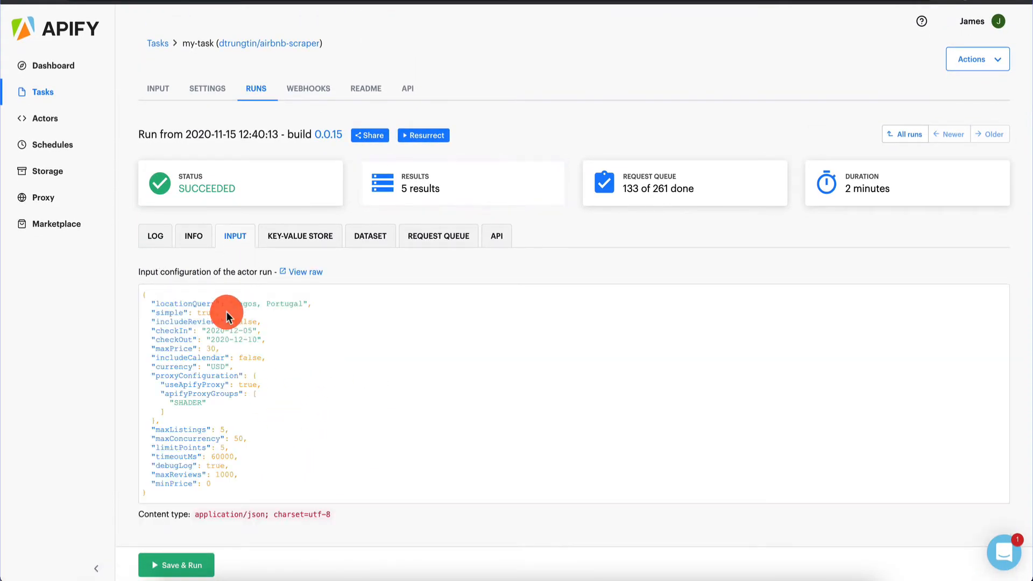
# Open the run's dataset and preview its data
pyautogui.click(370, 231)
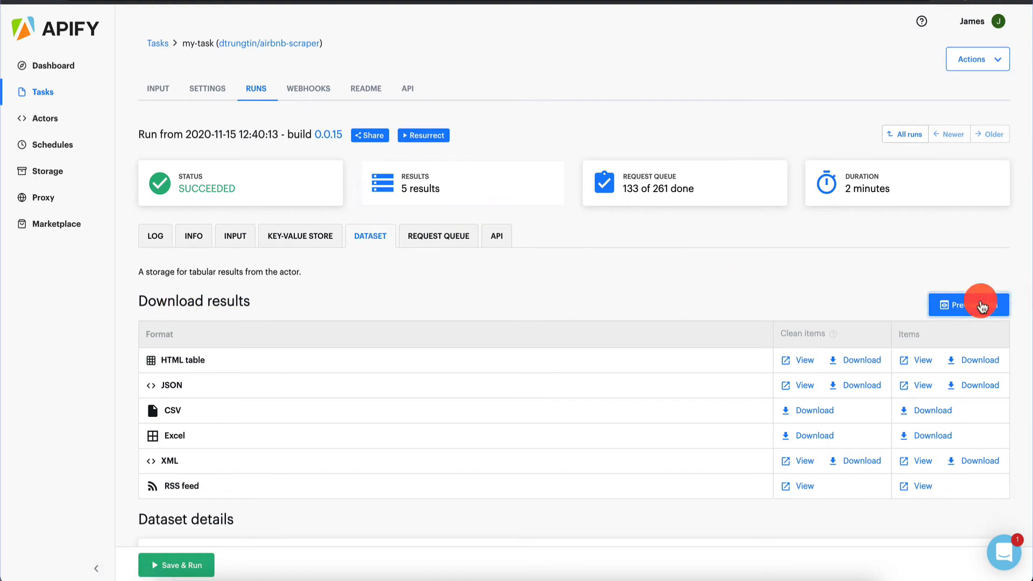
pyautogui.click(957, 307)
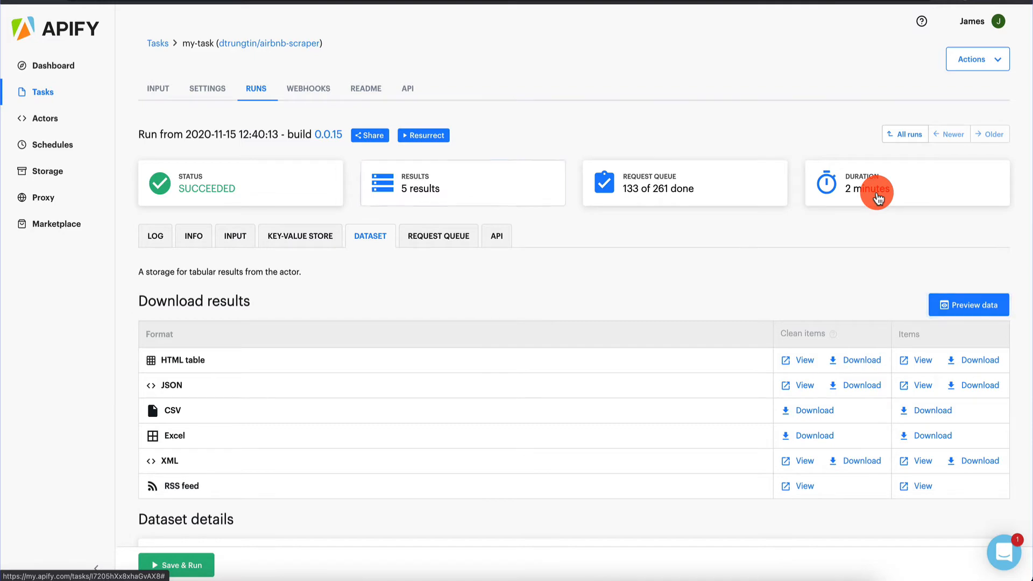
pyautogui.click(974, 299)
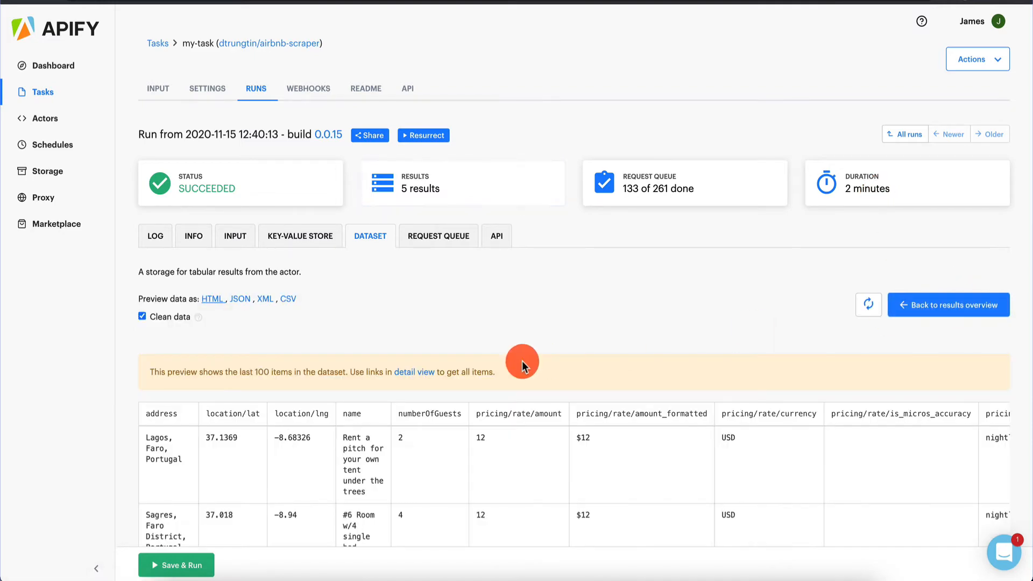
# Examine the previewed listings across all columns, from address and name through pricing to room type, stars and URL
pyautogui.scroll(-5, 522, 362)
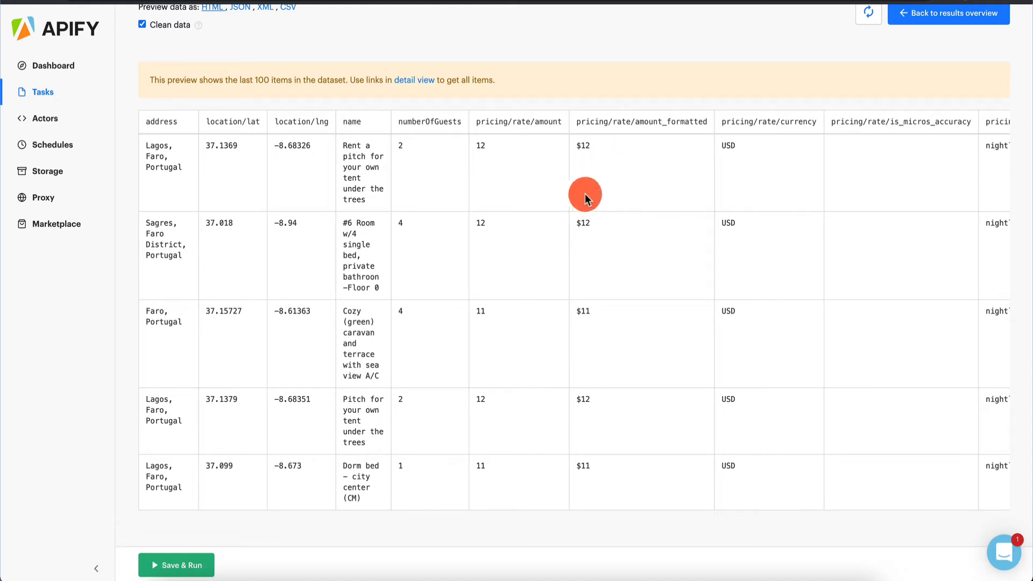
pyautogui.hscroll(3, 776, 161)
pyautogui.hscroll(2, 776, 161)
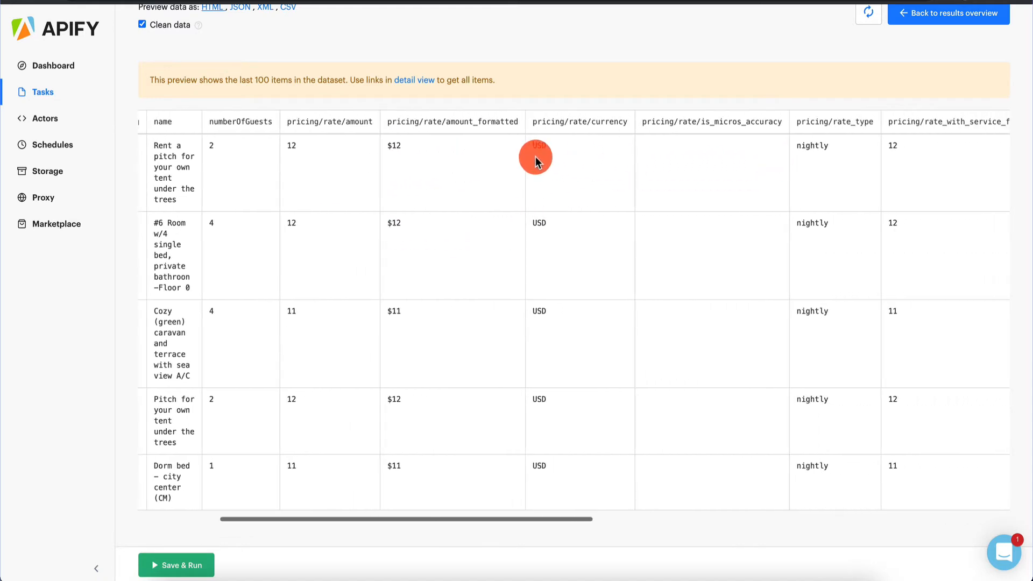
pyautogui.hscroll(2, 563, 171)
pyautogui.hscroll(2, 619, 162)
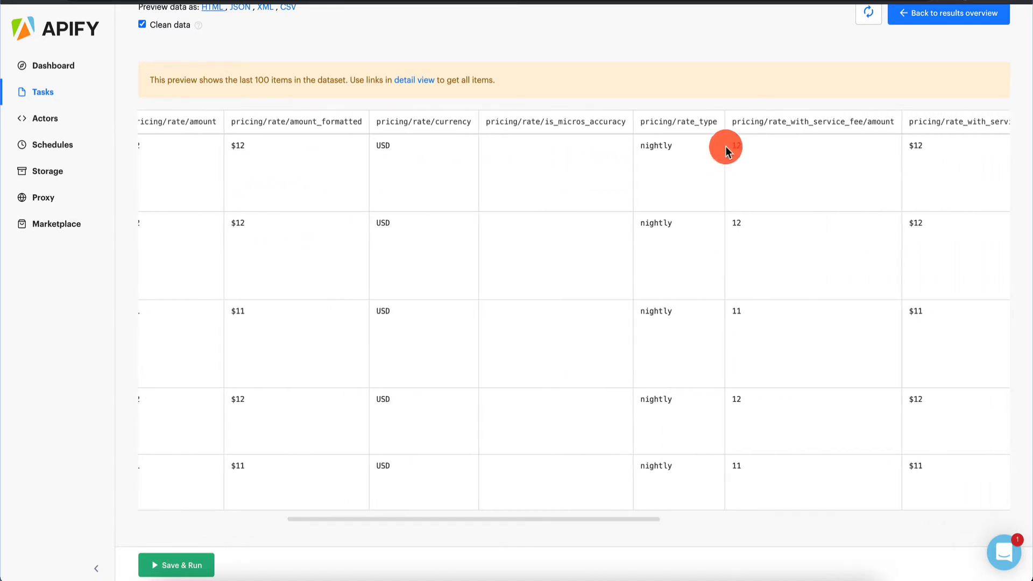
pyautogui.hscroll(6, 660, 150)
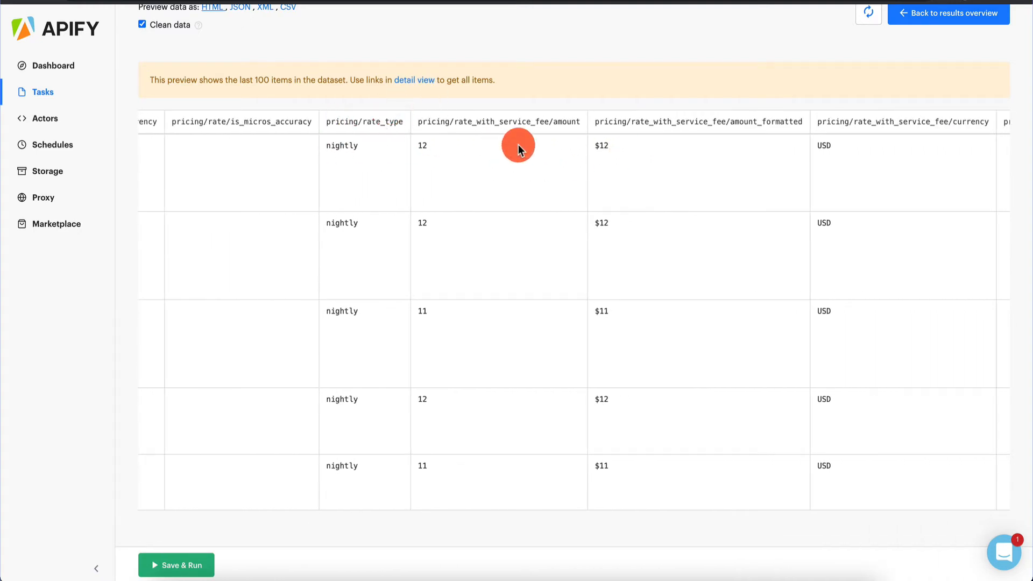
pyautogui.hscroll(10, 519, 144)
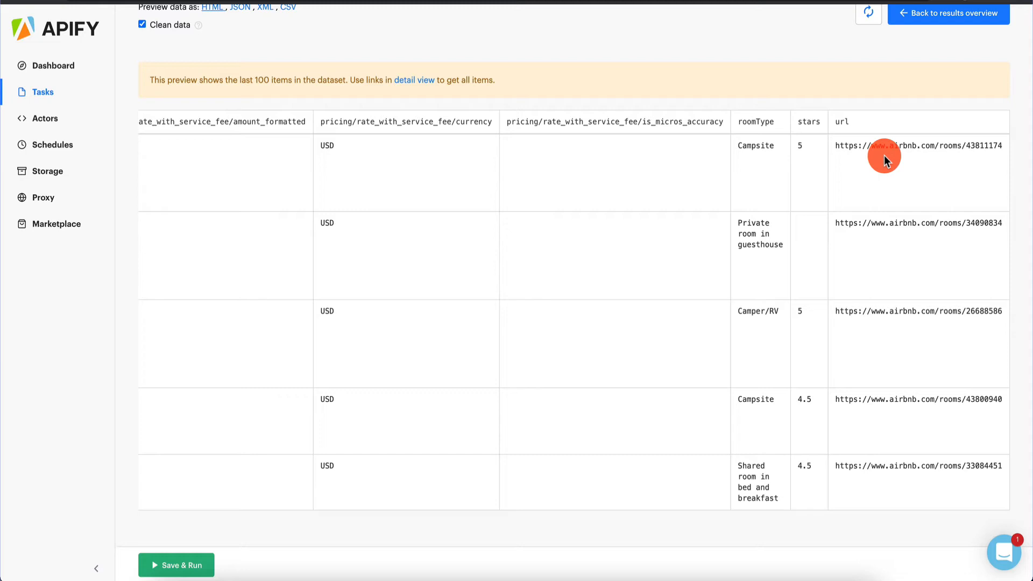
pyautogui.hscroll(-15, 425, 259)
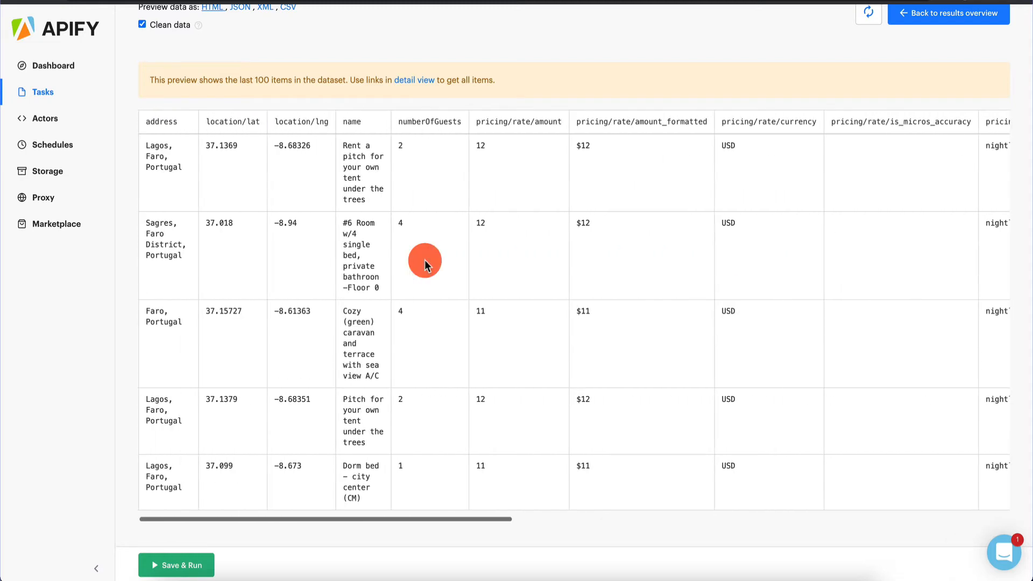
pyautogui.scroll(6, 335, 318)
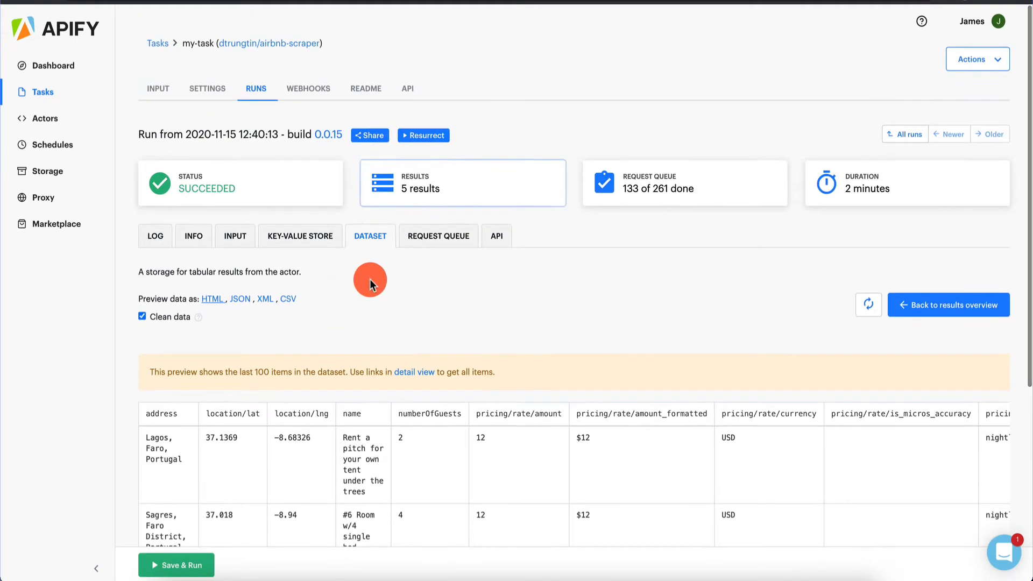
# View the run's API endpoints, test the Get dataset items endpoint and read through the returned JSON
pyautogui.click(503, 237)
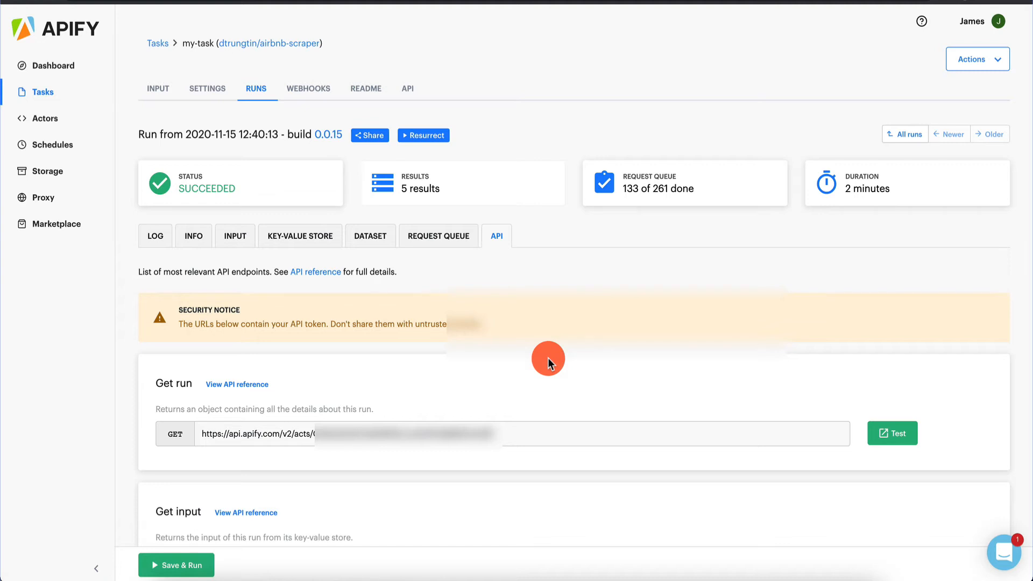
pyautogui.scroll(-10, 548, 362)
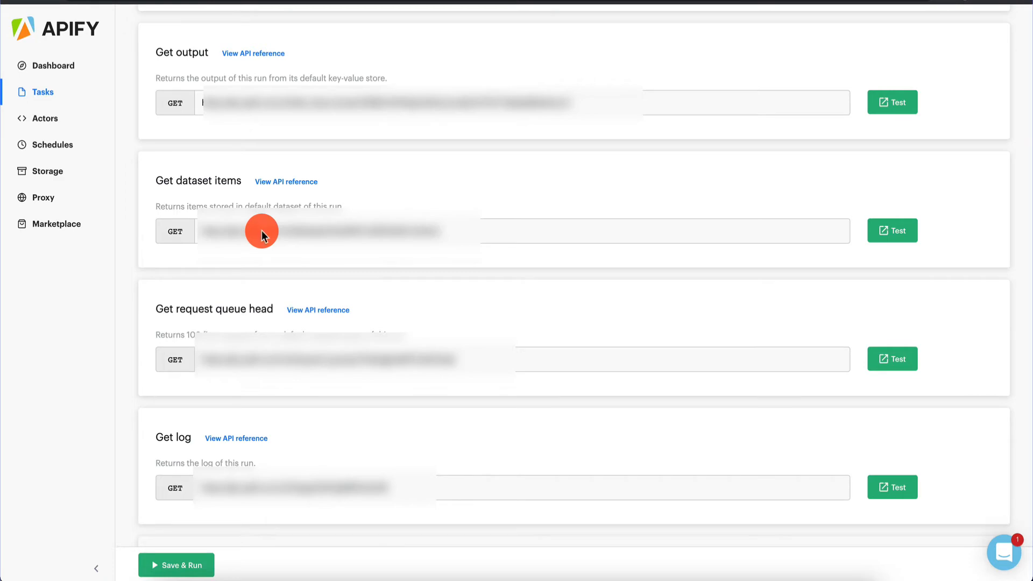
pyautogui.click(893, 228)
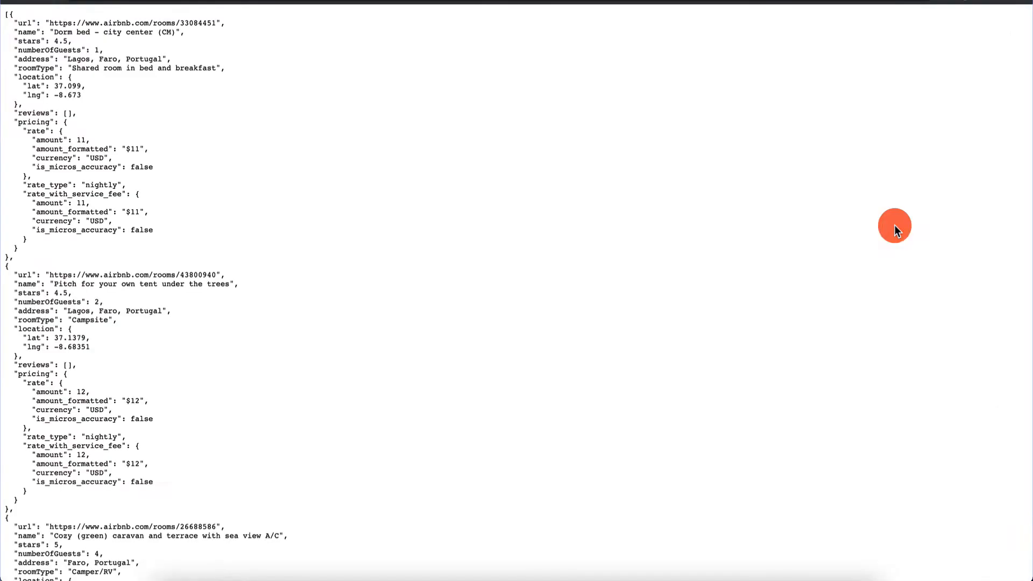
pyautogui.scroll(-10, 160, 469)
pyautogui.scroll(10, 159, 469)
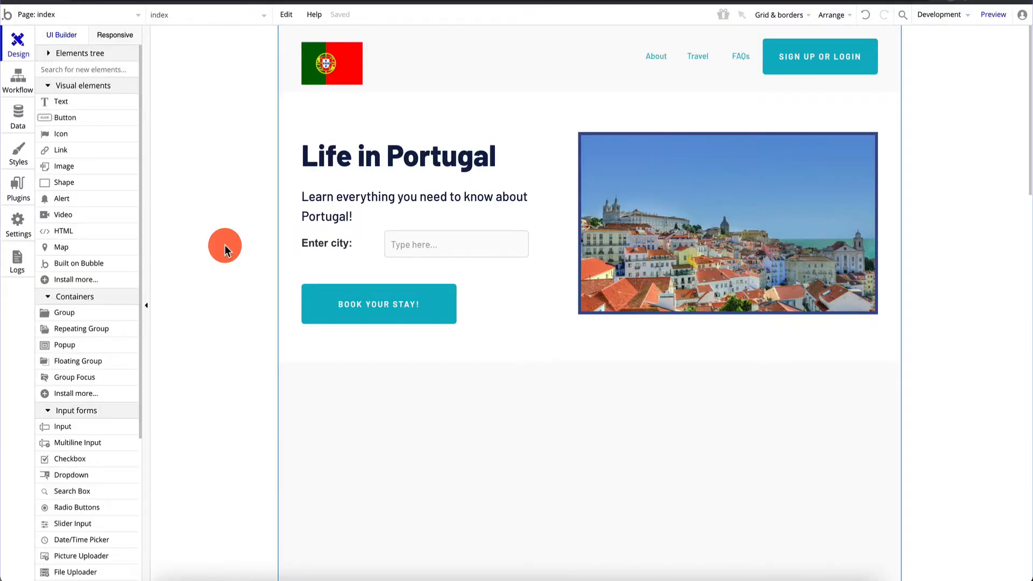
# Switch to the Bubble editor's index page and open the workflow of the BOOK YOUR STAY! button
pyautogui.scroll(-3, 212, 190)
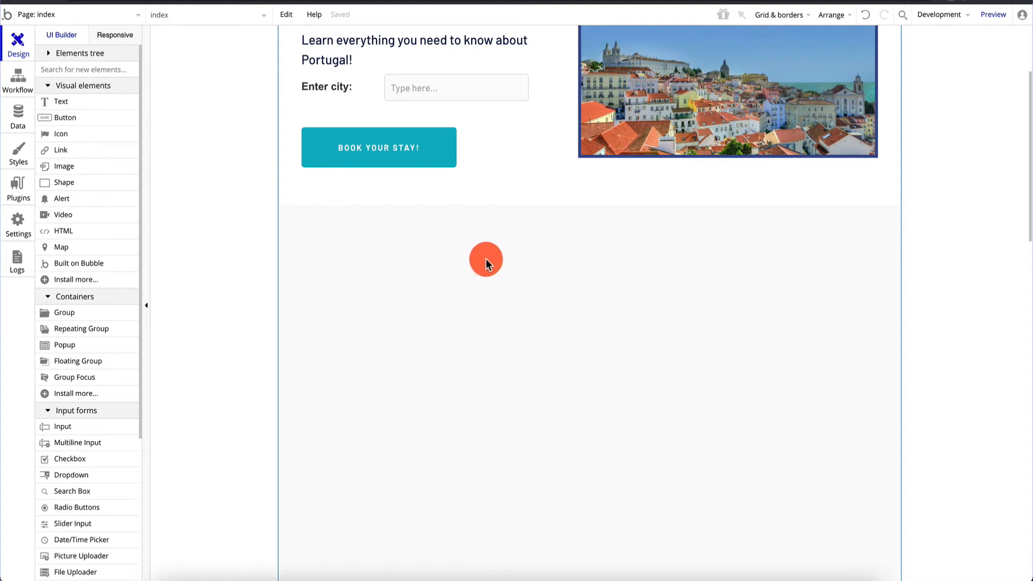
pyautogui.click(397, 152)
pyautogui.scroll(3, 380, 151)
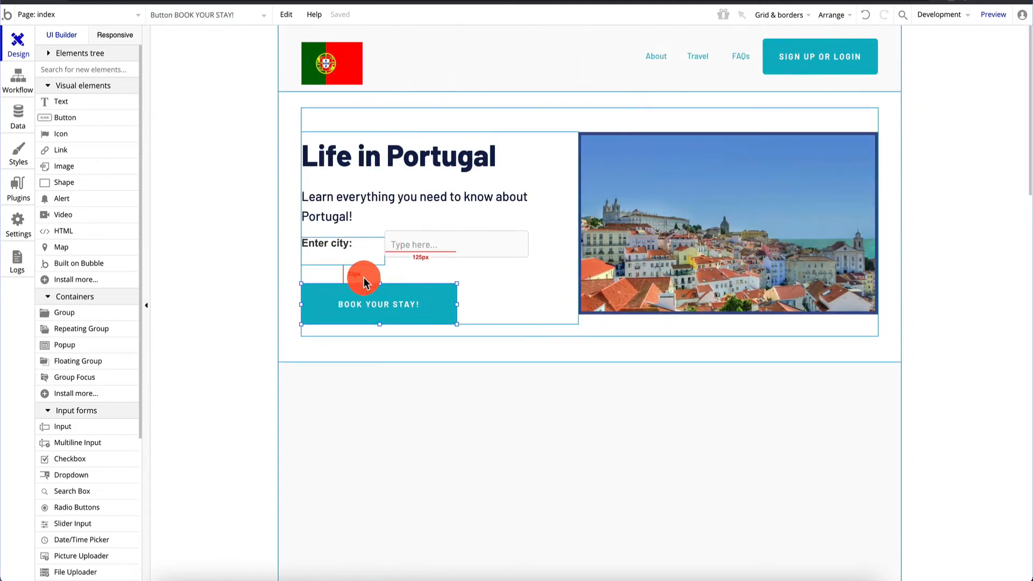
pyautogui.doubleClick(411, 299)
pyautogui.click(896, 179)
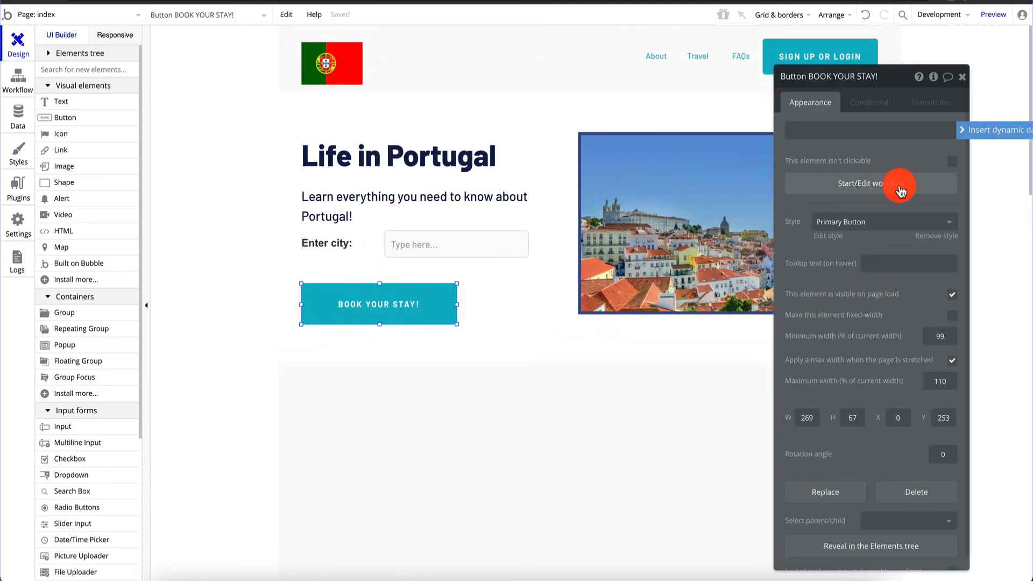
# Inspect the Book It! and BOOK YOUR STAY! click events, and open the latter's Show Group B action
pyautogui.click(92, 88)
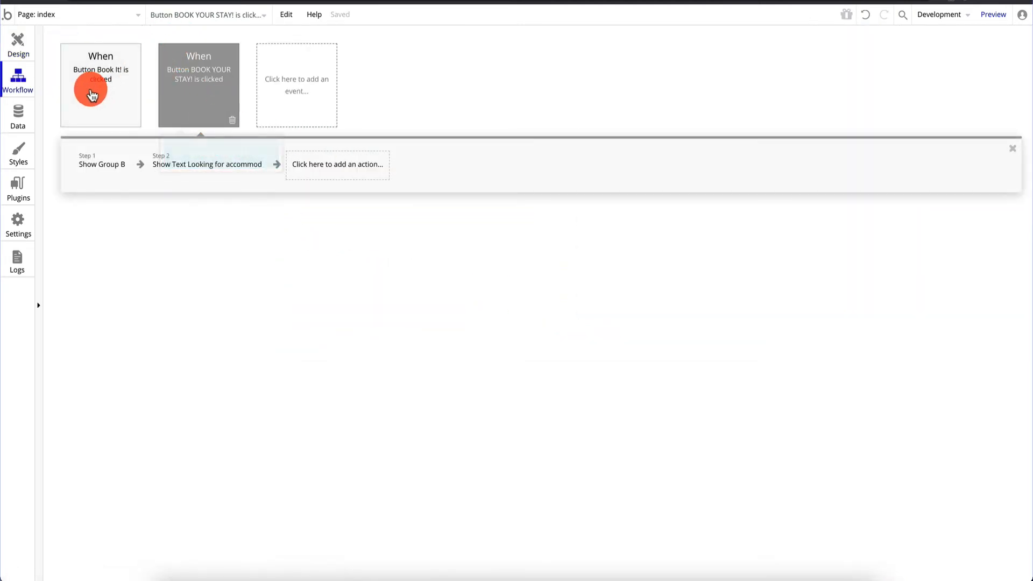
pyautogui.click(201, 76)
pyautogui.click(120, 86)
pyautogui.click(200, 86)
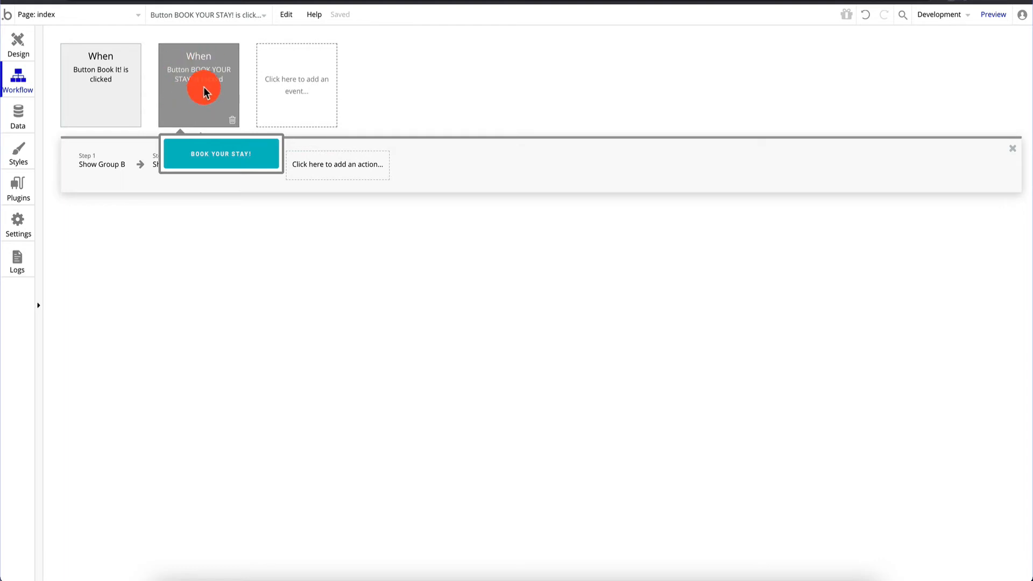
pyautogui.click(102, 166)
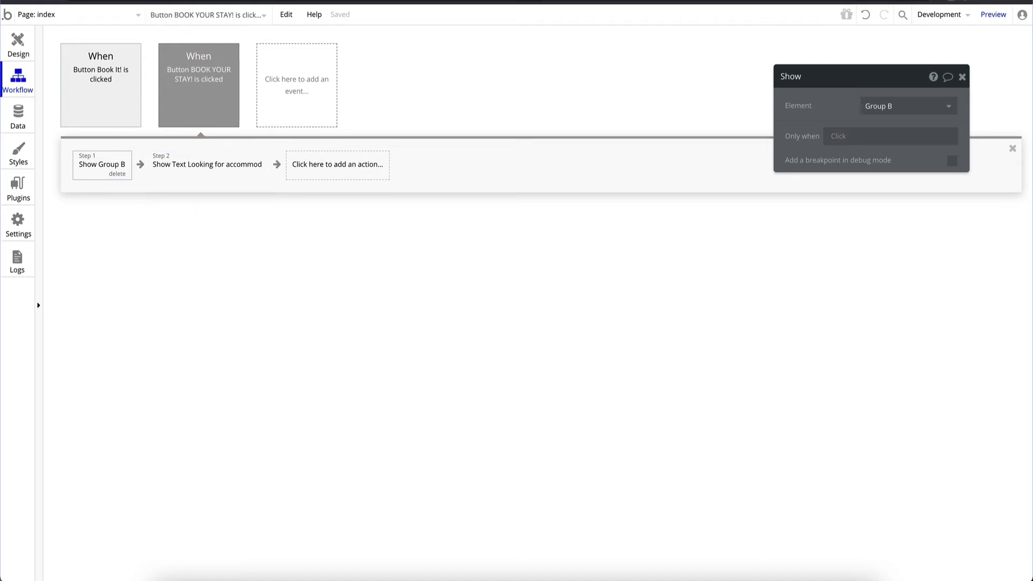
# Return to the page design, list non-hideable elements too in the elements tree, and expand Group B and its repeating group
pyautogui.click(17, 44)
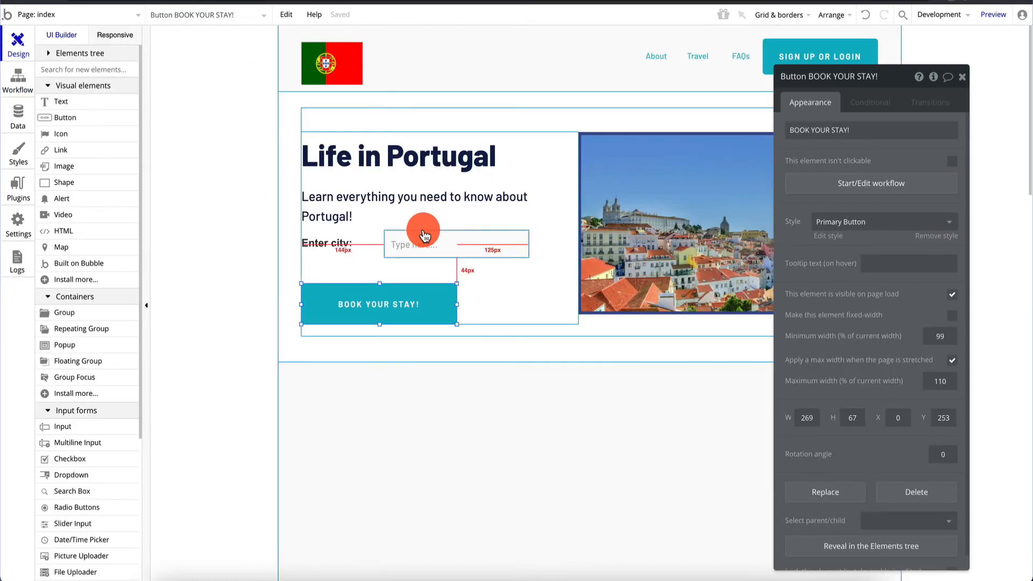
pyautogui.click(962, 77)
pyautogui.click(51, 52)
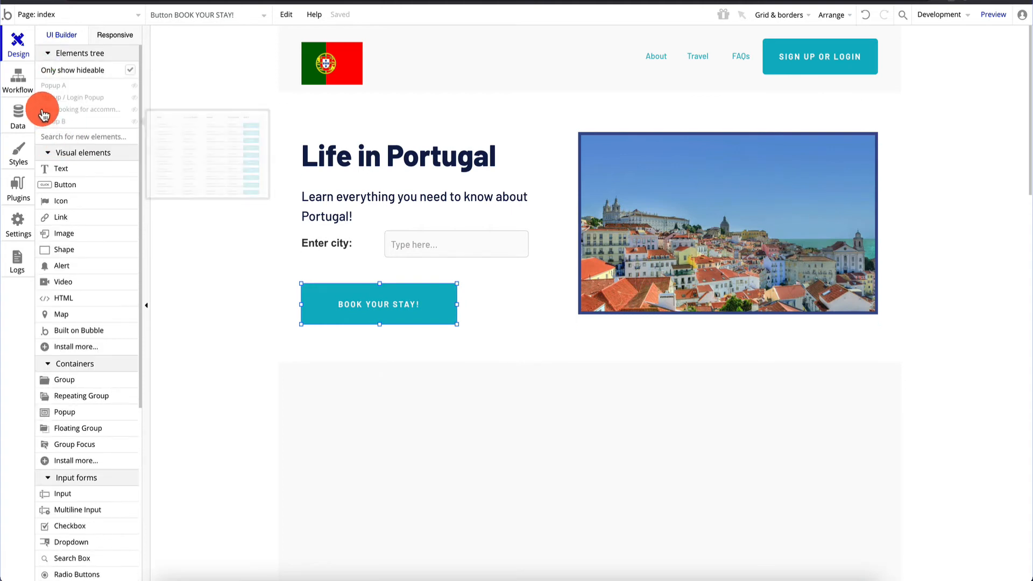
pyautogui.click(130, 70)
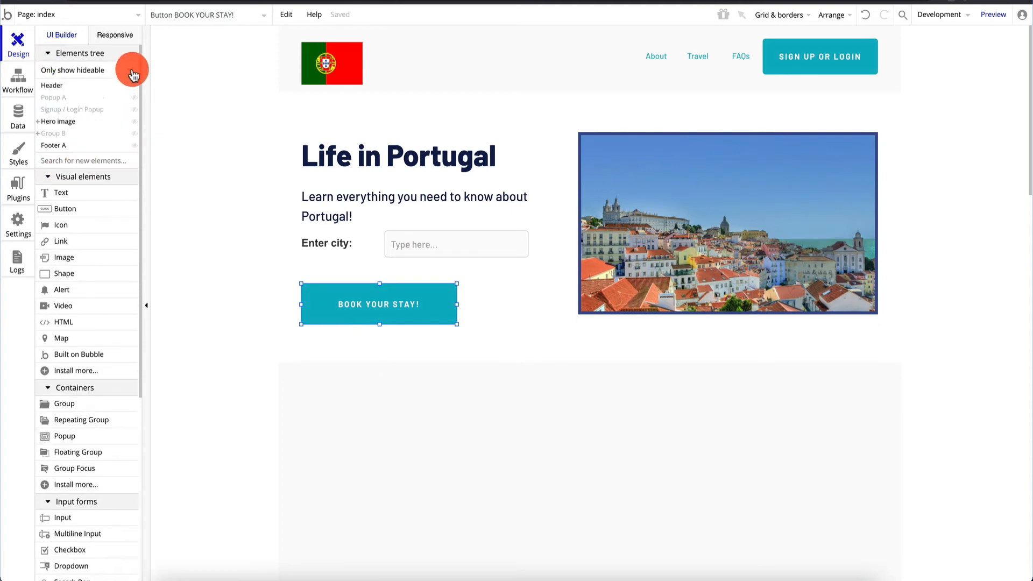
pyautogui.click(39, 135)
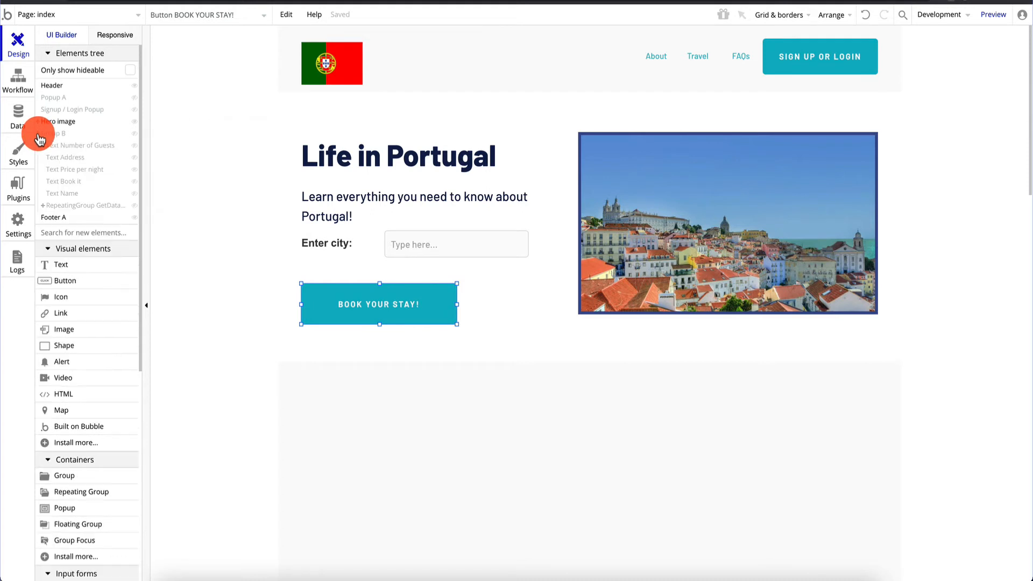
pyautogui.click(42, 205)
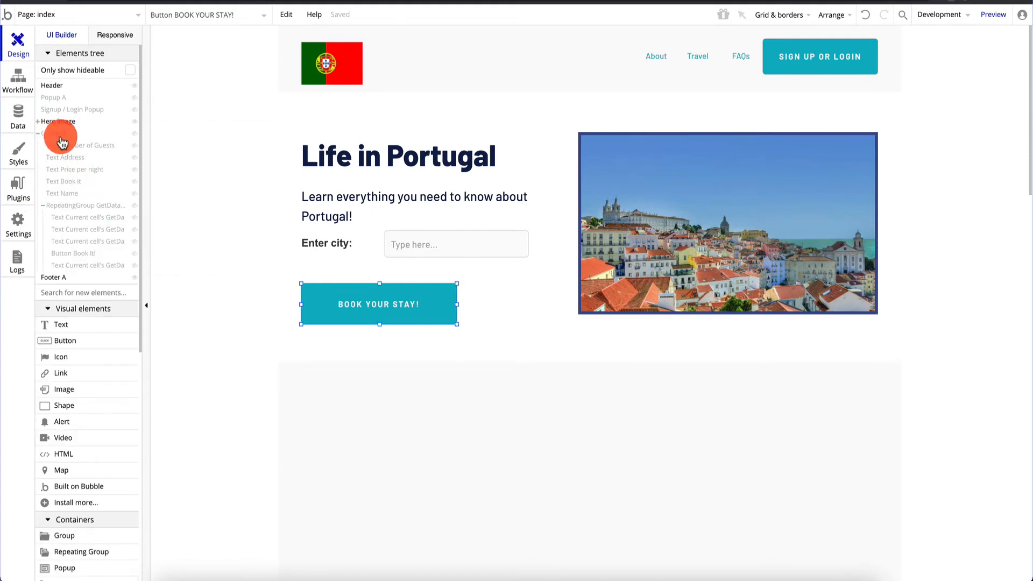
# Show Group B on the page to examine its listing columns, and hide it again
pyautogui.click(134, 136)
pyautogui.scroll(-5, 235, 327)
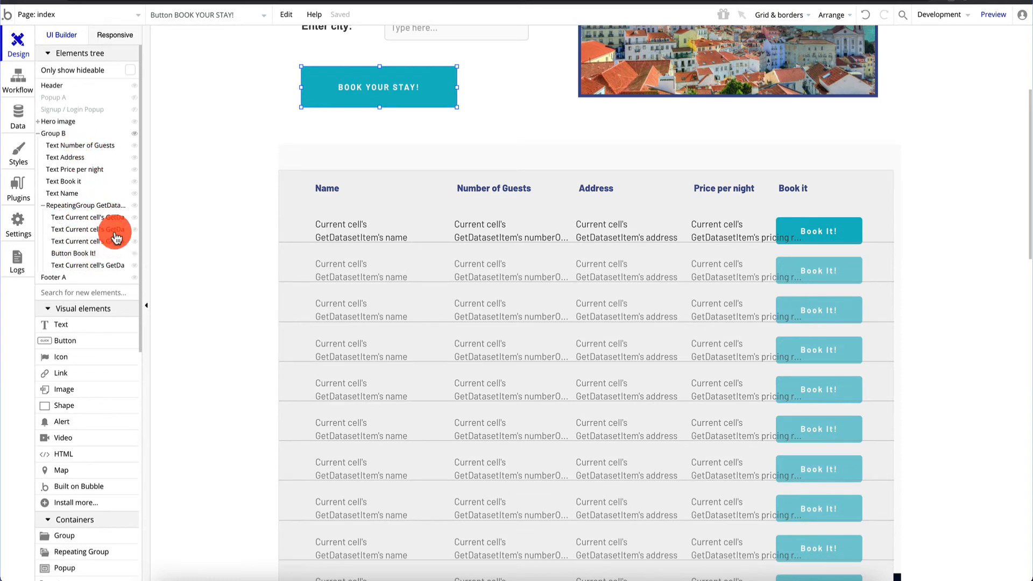
pyautogui.moveTo(229, 248); pyautogui.dragTo(383, 231)
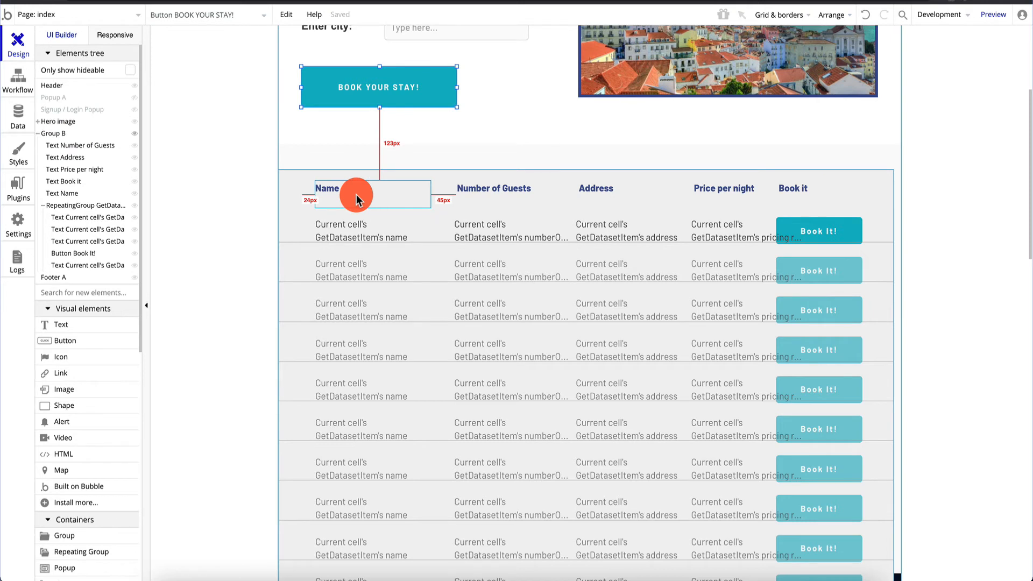
pyautogui.click(133, 134)
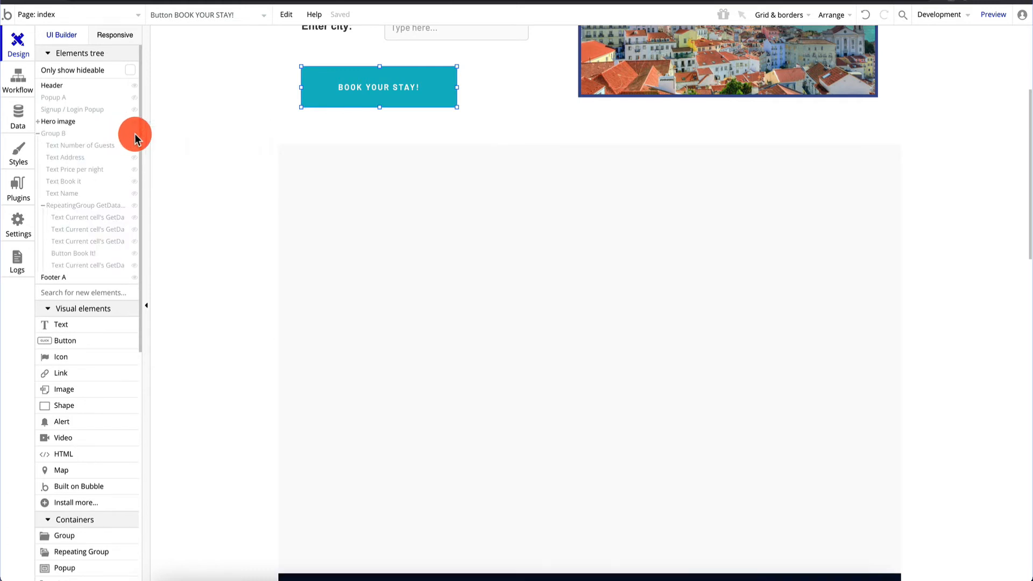
# Open Group B's properties to check its page-load visibility setting, moving the property editor aside to see the page
pyautogui.click(57, 134)
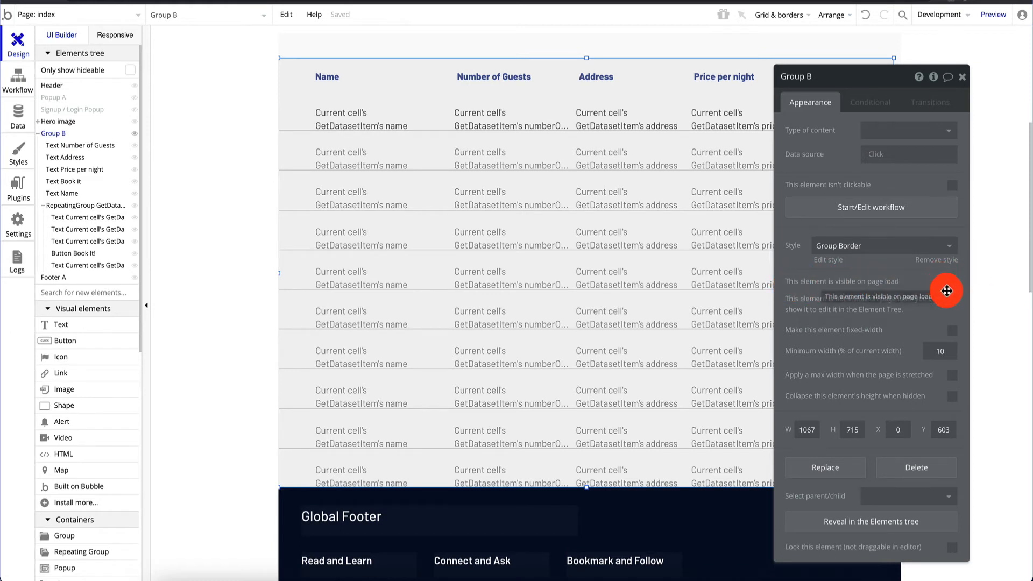
pyautogui.moveTo(881, 74); pyautogui.dragTo(925, 75)
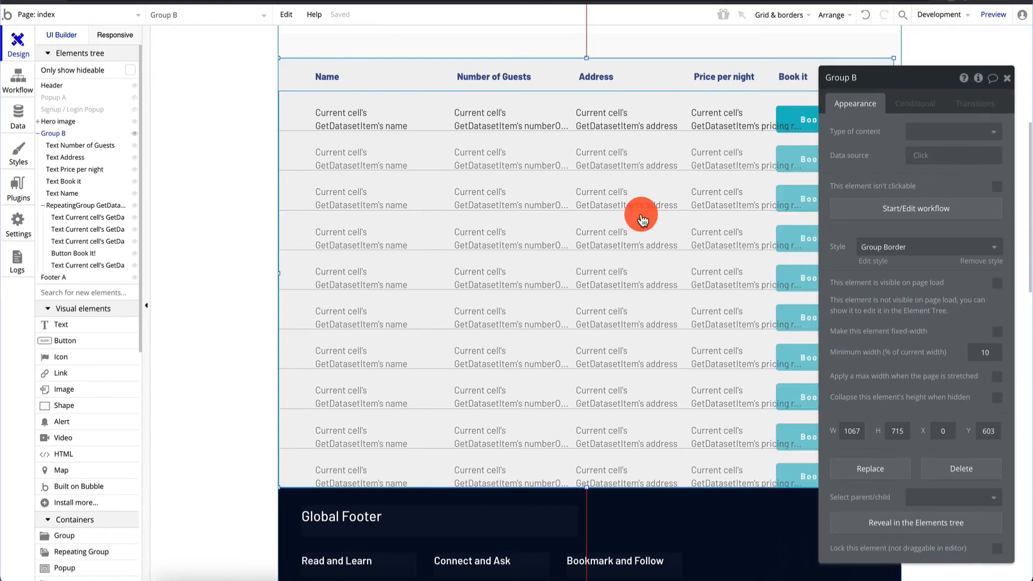
pyautogui.scroll(6, 643, 253)
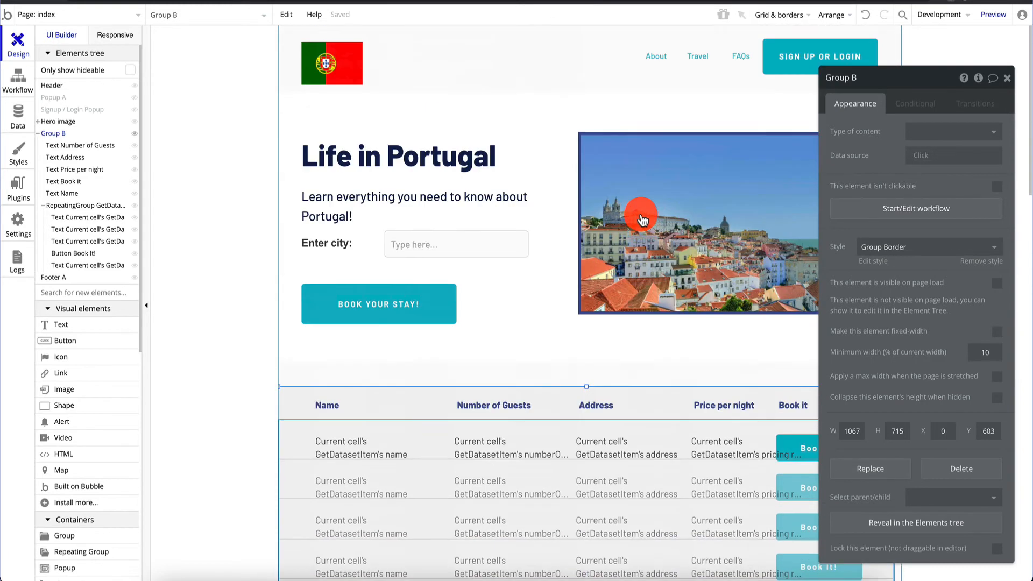
# Look over the listing rows on the page and open the GetDatasetItem repeating group's properties to check its content type and data source
pyautogui.scroll(-4, 511, 293)
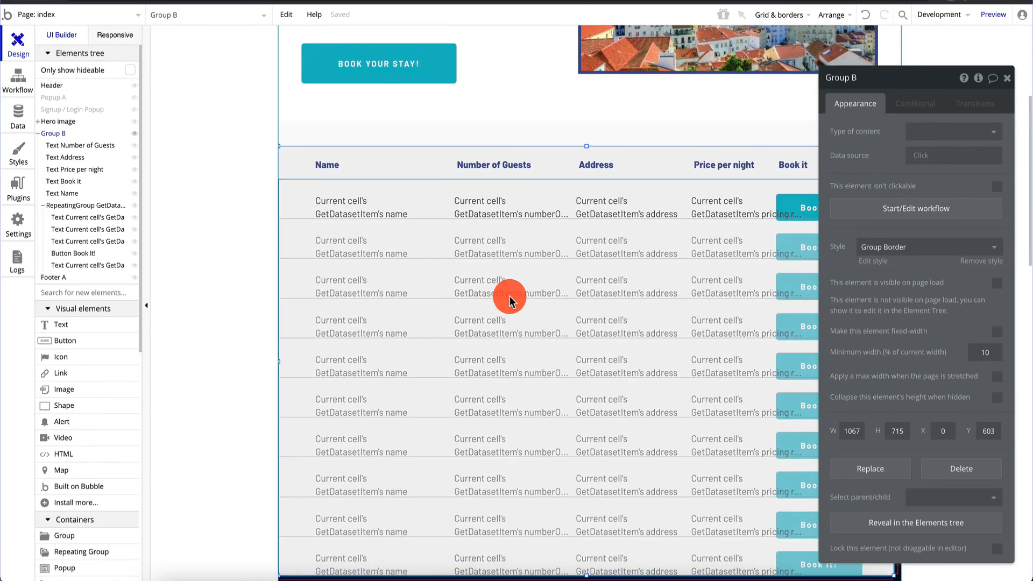
pyautogui.scroll(3, 509, 296)
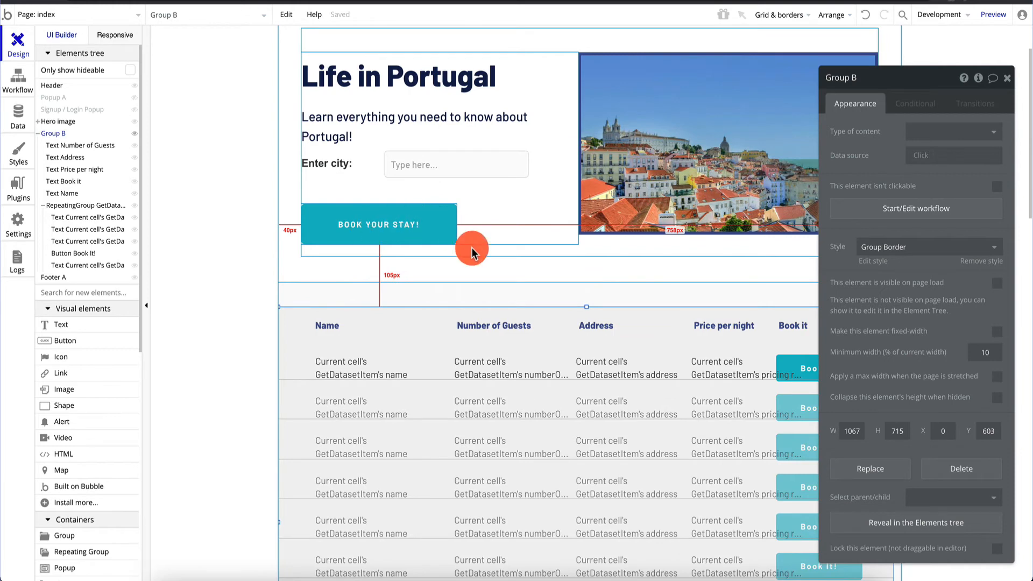
pyautogui.scroll(-3, 489, 282)
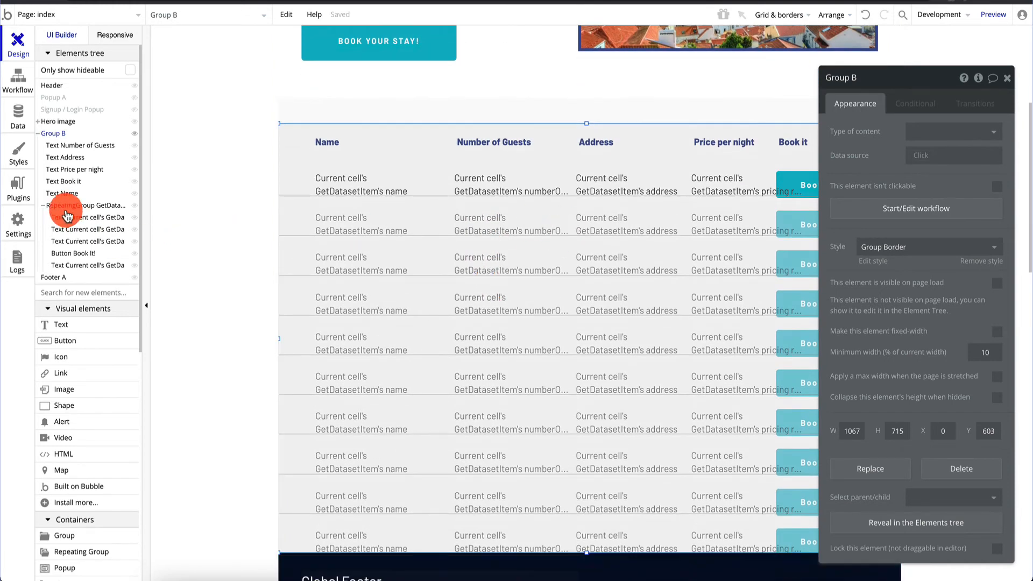
pyautogui.click(66, 207)
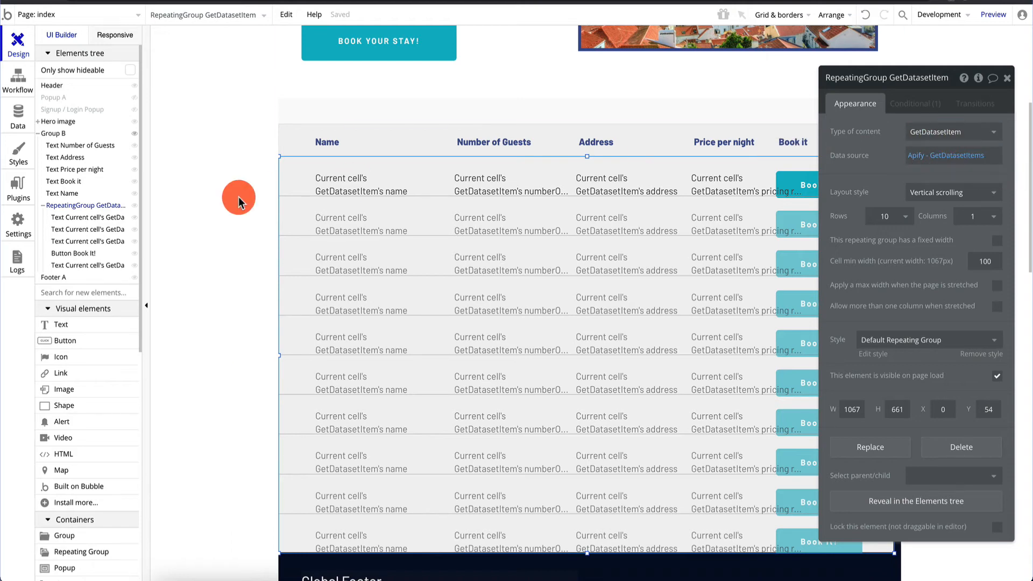
# Open the installed API Connector plugin and expand the Apify API to check its authentication settings
pyautogui.click(23, 191)
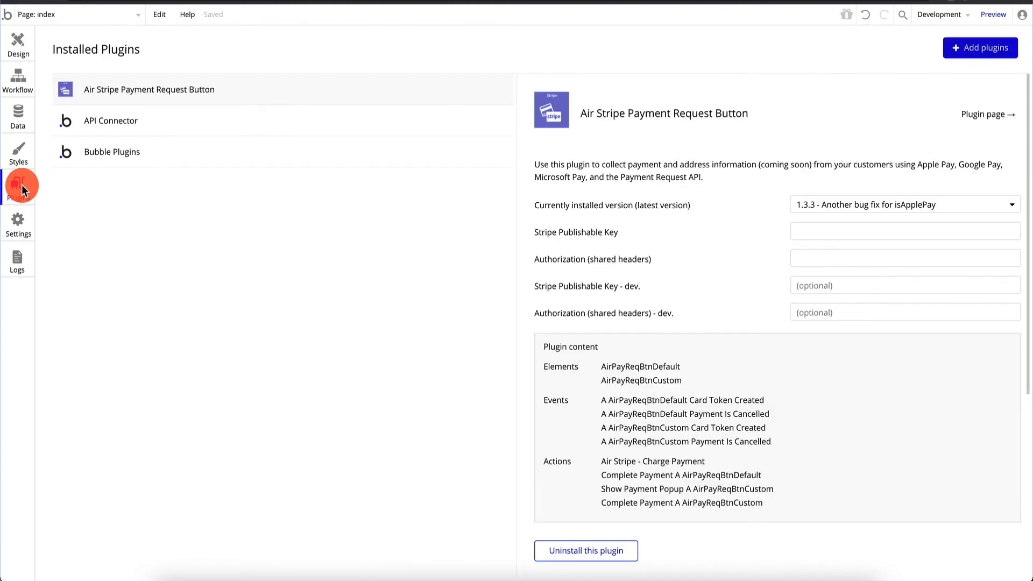
pyautogui.click(132, 126)
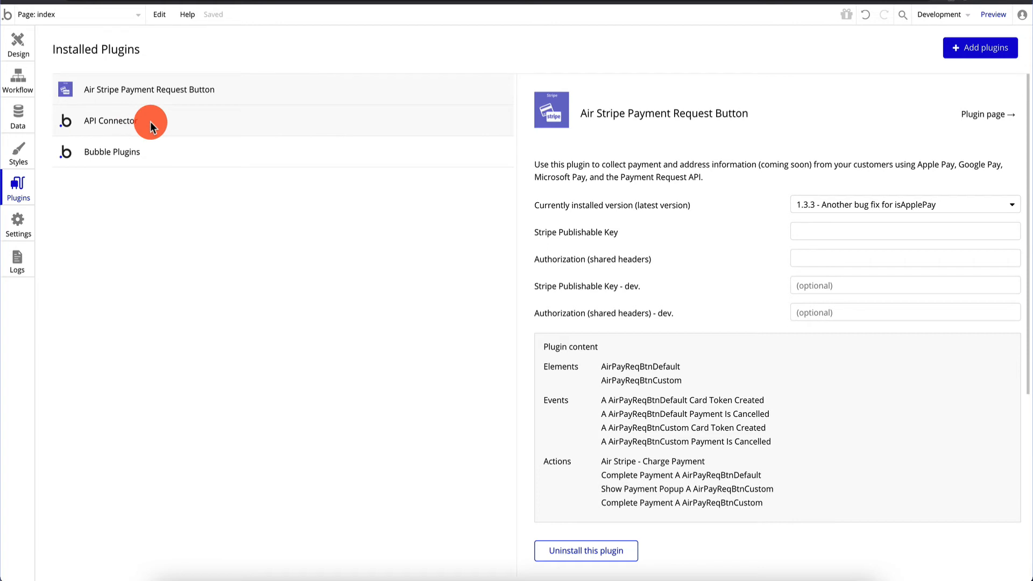
pyautogui.click(150, 121)
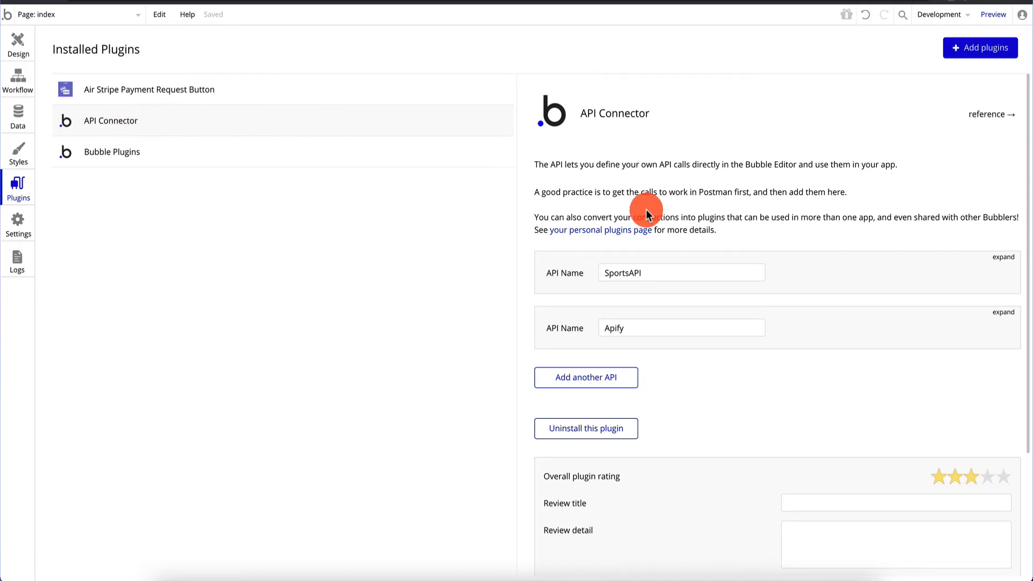
pyautogui.scroll(-3, 646, 213)
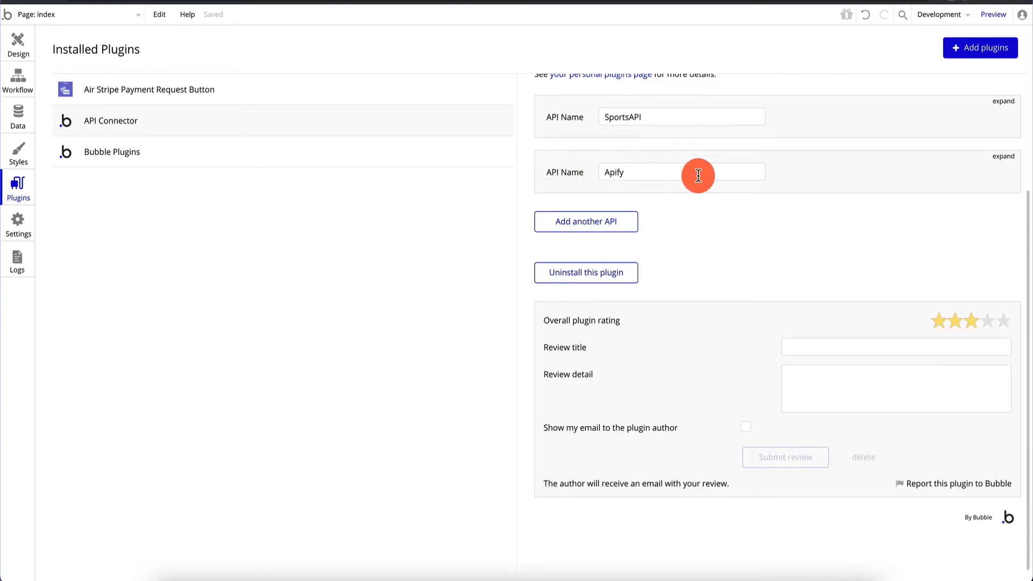
pyautogui.scroll(1, 645, 149)
pyautogui.scroll(1, 644, 146)
pyautogui.scroll(-1, 644, 147)
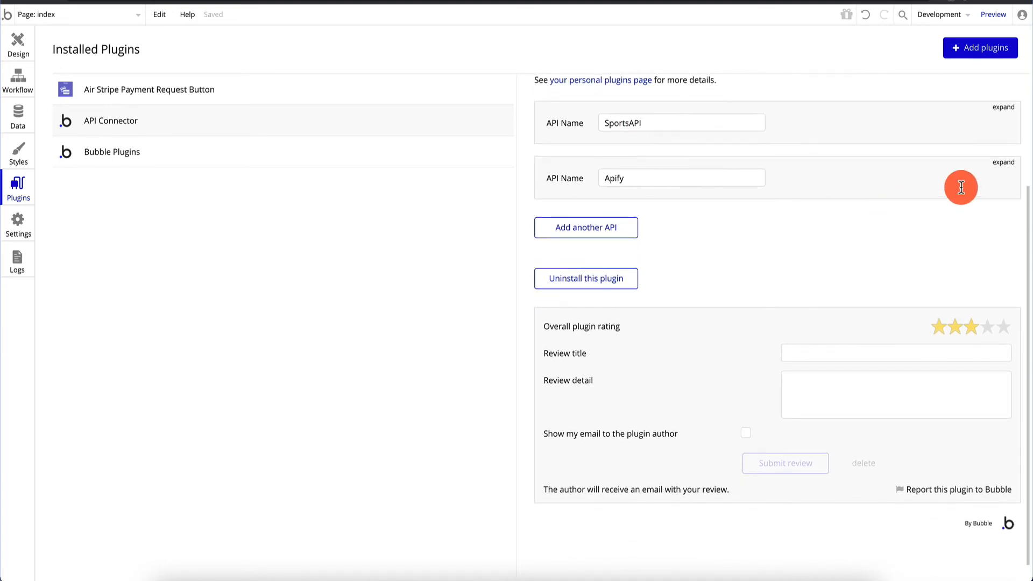
pyautogui.click(1004, 163)
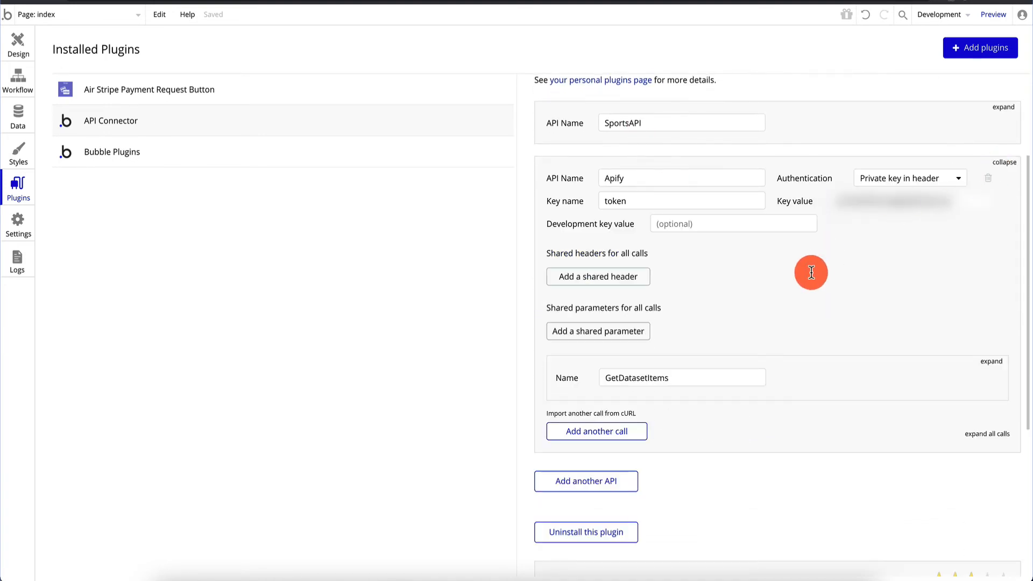
# Expand the Apify API's GetDatasetItems call and inspect its name, request method and dataset URL
pyautogui.scroll(-1, 771, 138)
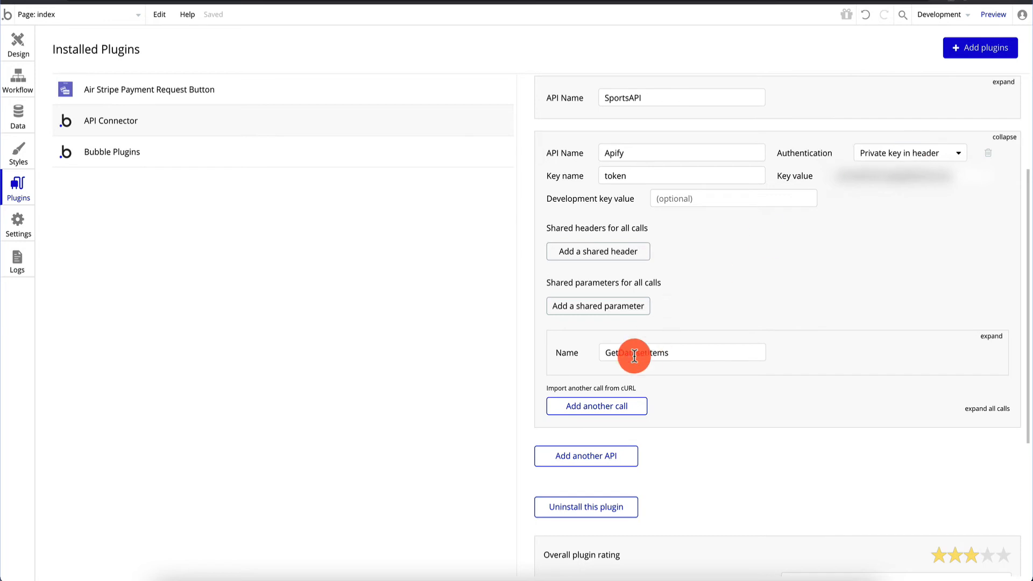
pyautogui.scroll(-2, 618, 355)
pyautogui.click(990, 251)
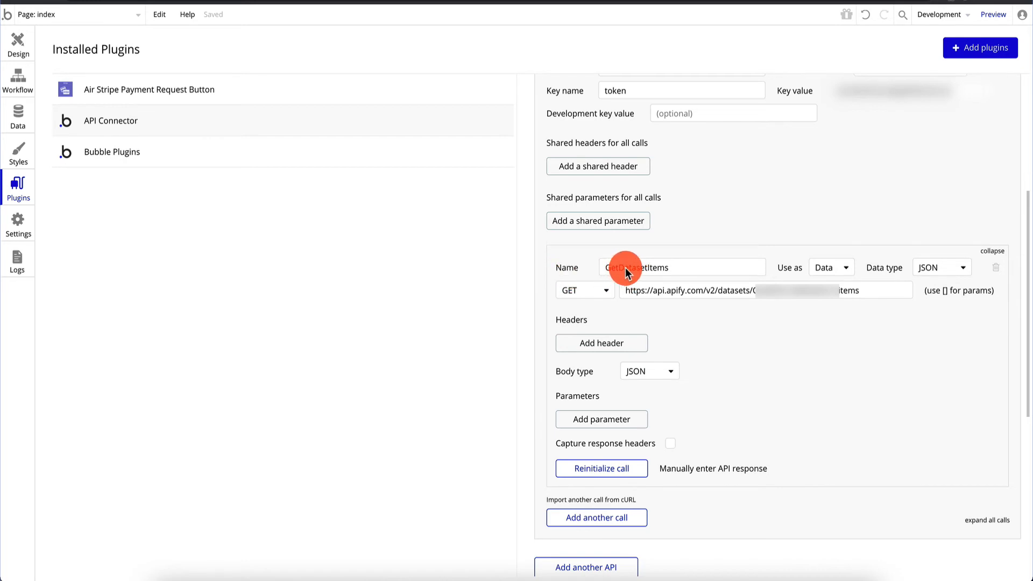
pyautogui.click(688, 265)
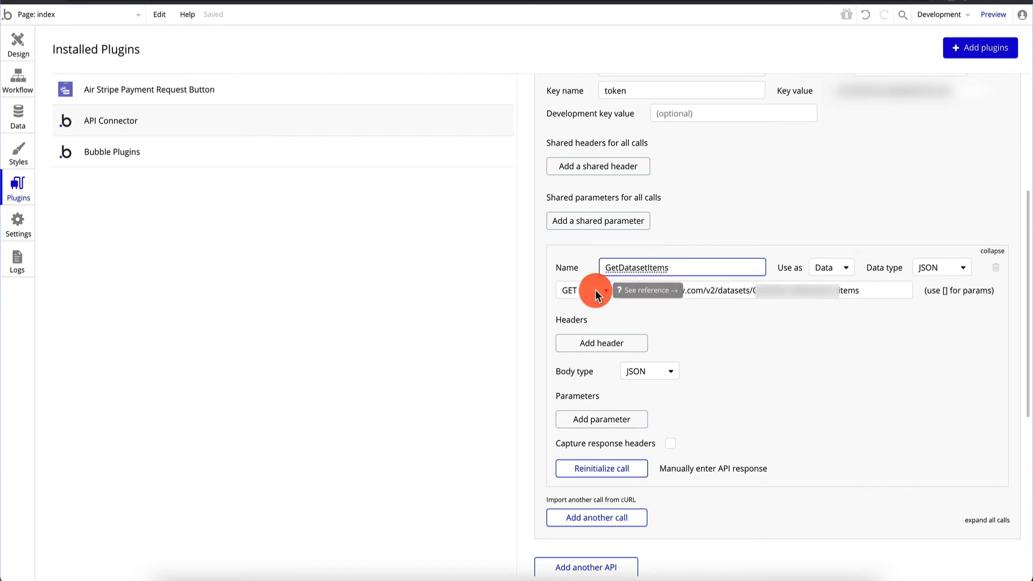
pyautogui.click(735, 290)
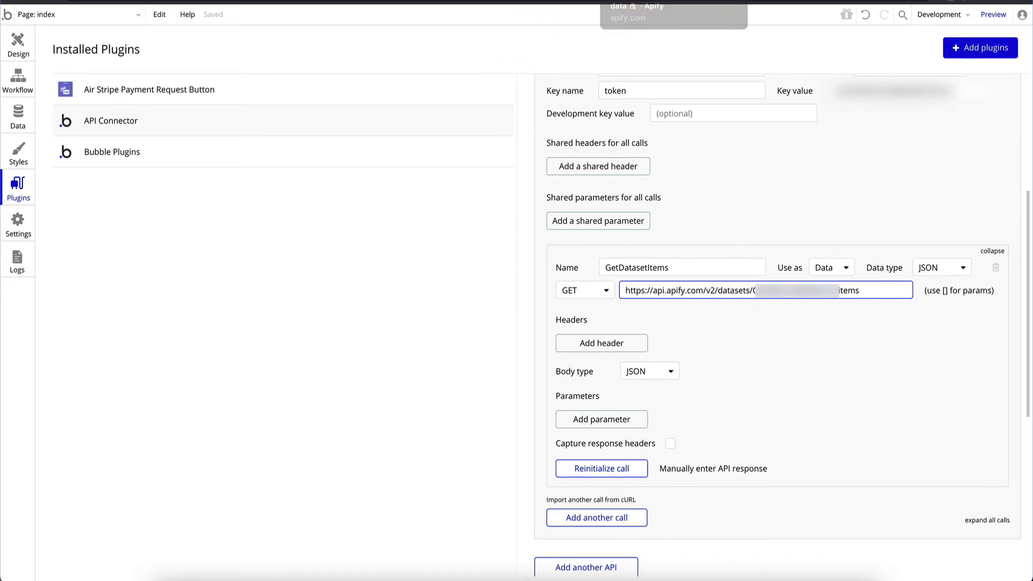
pyautogui.click(645, 2)
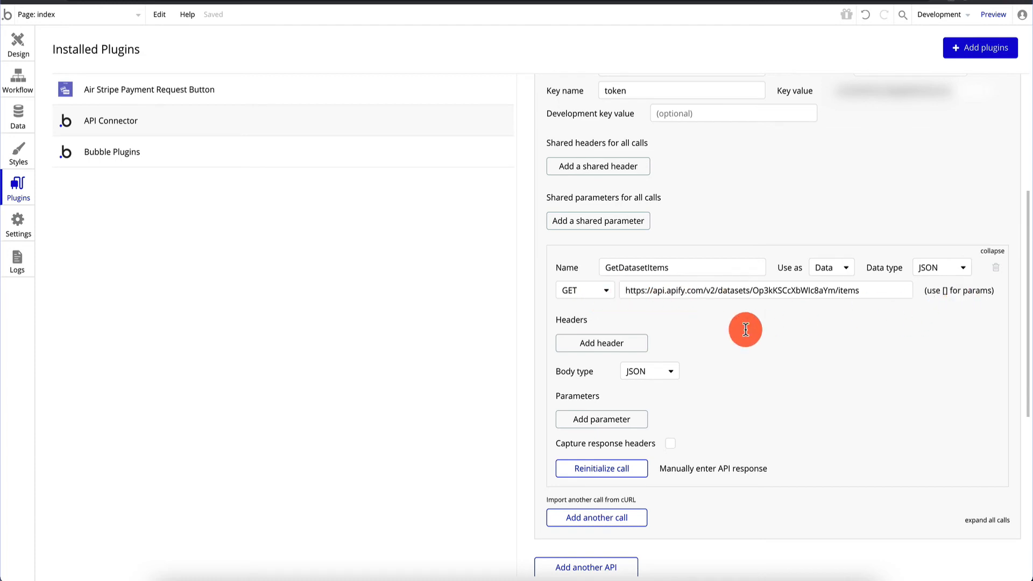
# Reinitialize the GetDatasetItems call and review the returned fields and their data types
pyautogui.scroll(-3, 742, 327)
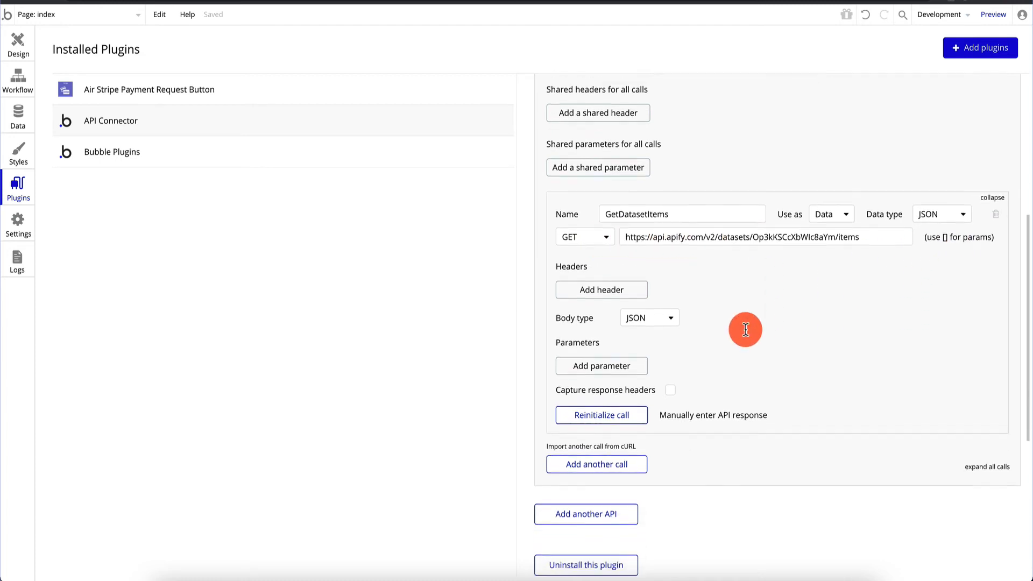
pyautogui.click(603, 401)
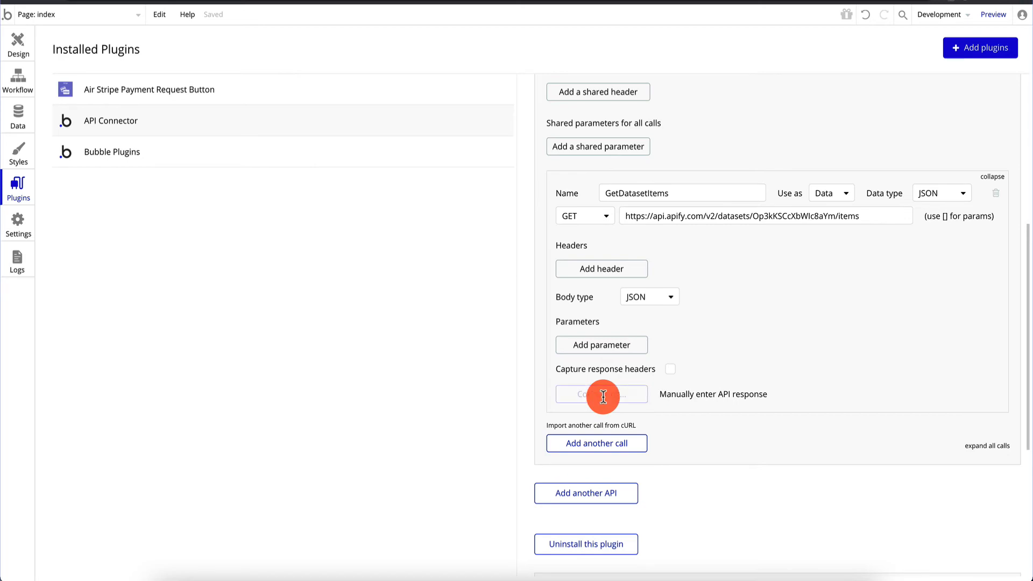
pyautogui.scroll(-3, 438, 178)
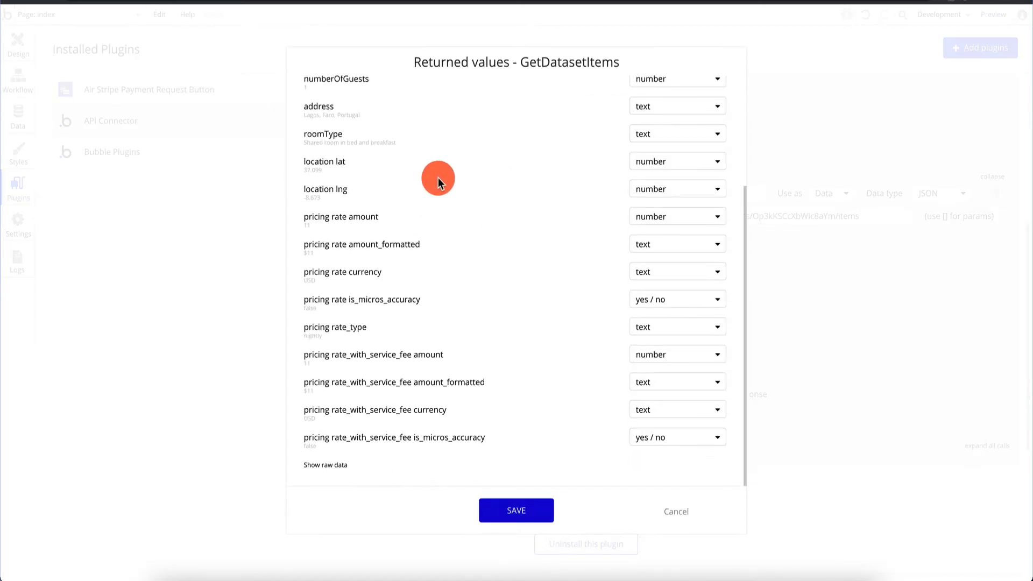
pyautogui.scroll(3, 438, 177)
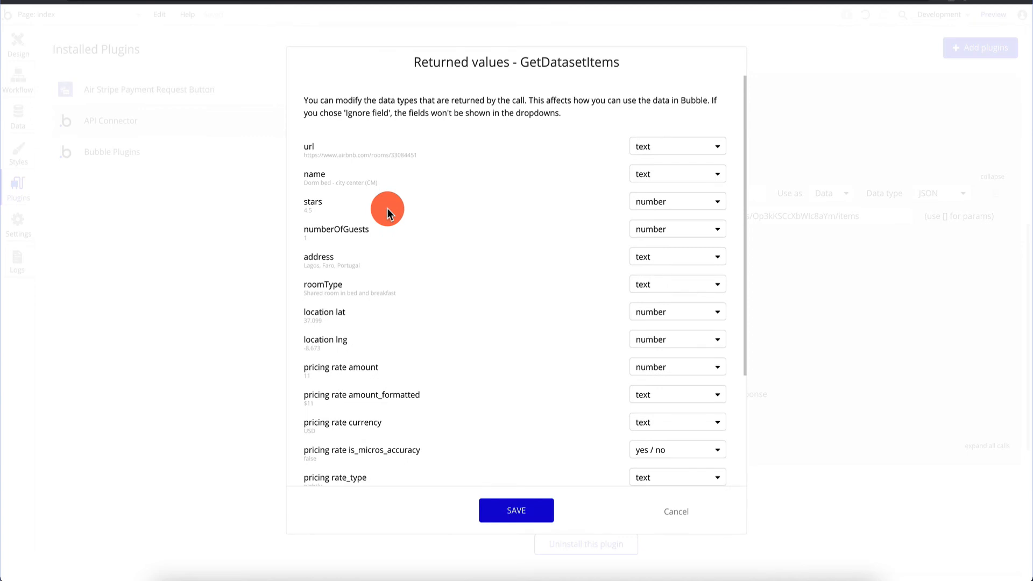
pyautogui.scroll(-3, 418, 282)
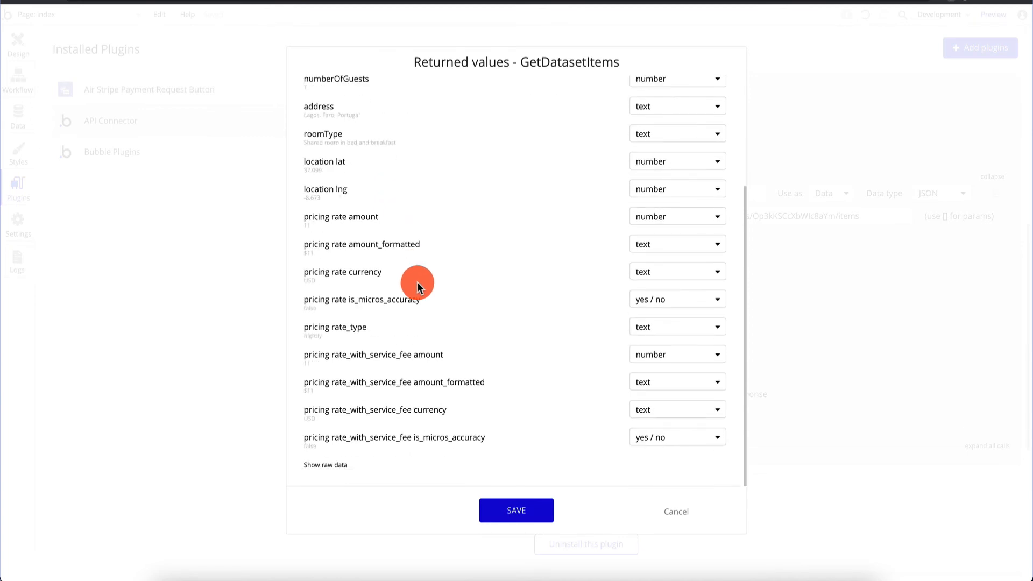
pyautogui.scroll(3, 407, 170)
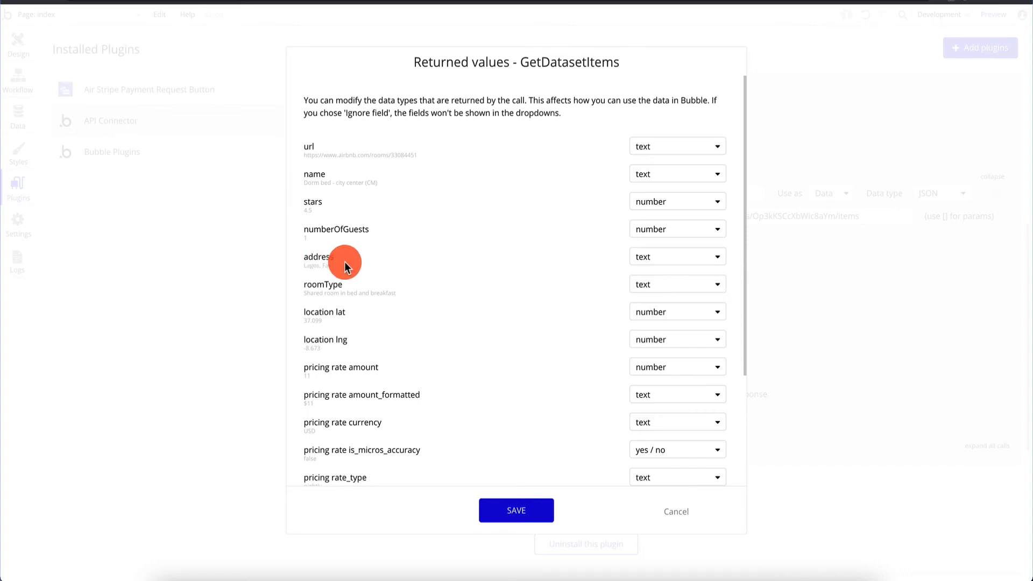
# Check the data type options for the address field, leave it as text, and save the returned values
pyautogui.click(700, 258)
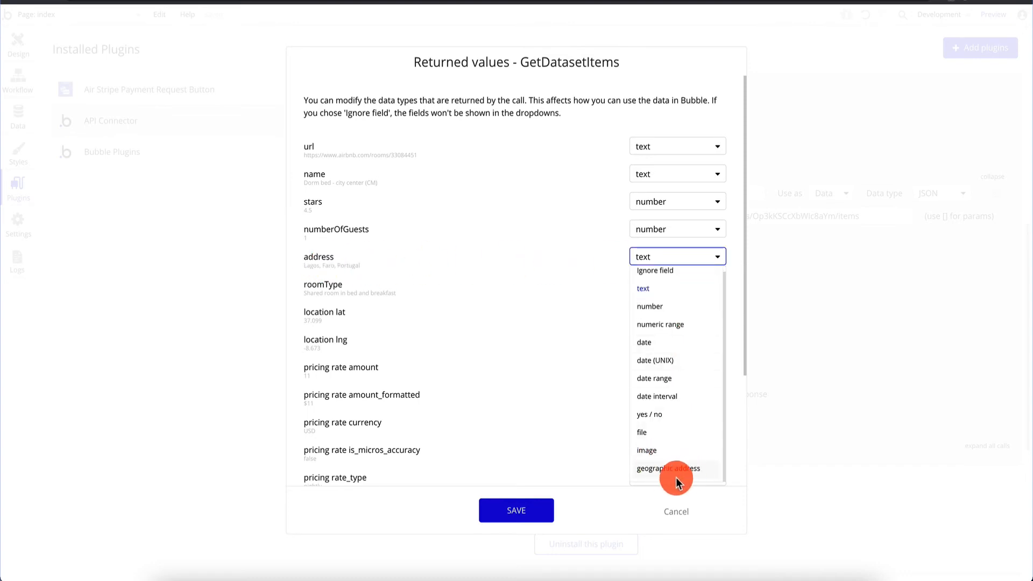
pyautogui.click(588, 265)
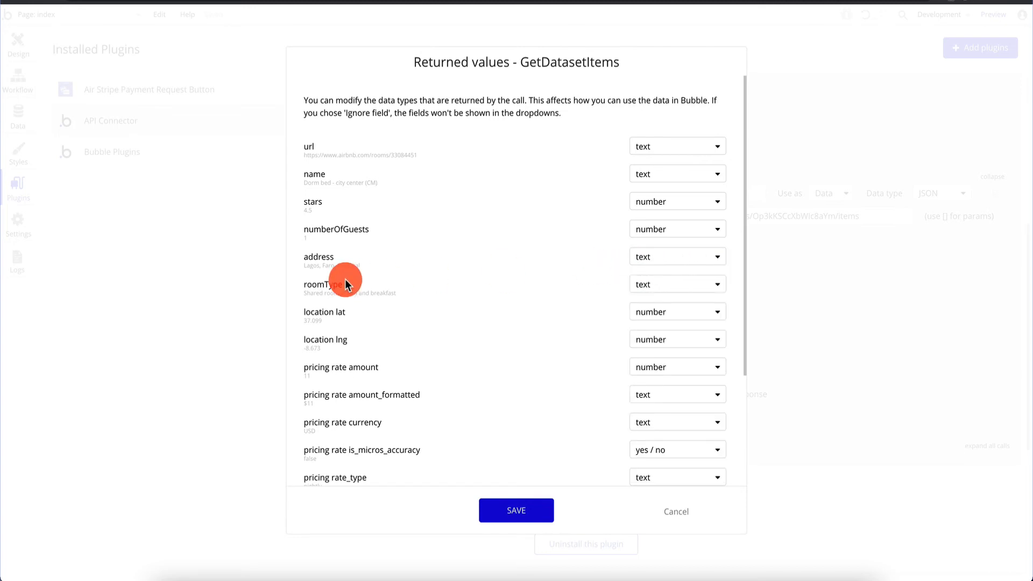
pyautogui.scroll(-3, 479, 338)
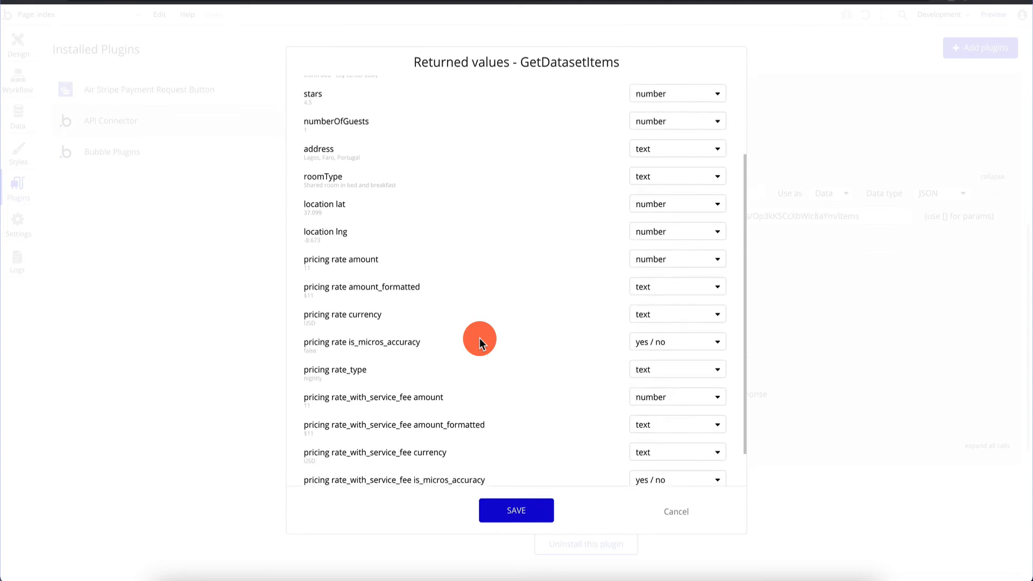
pyautogui.scroll(-1, 479, 338)
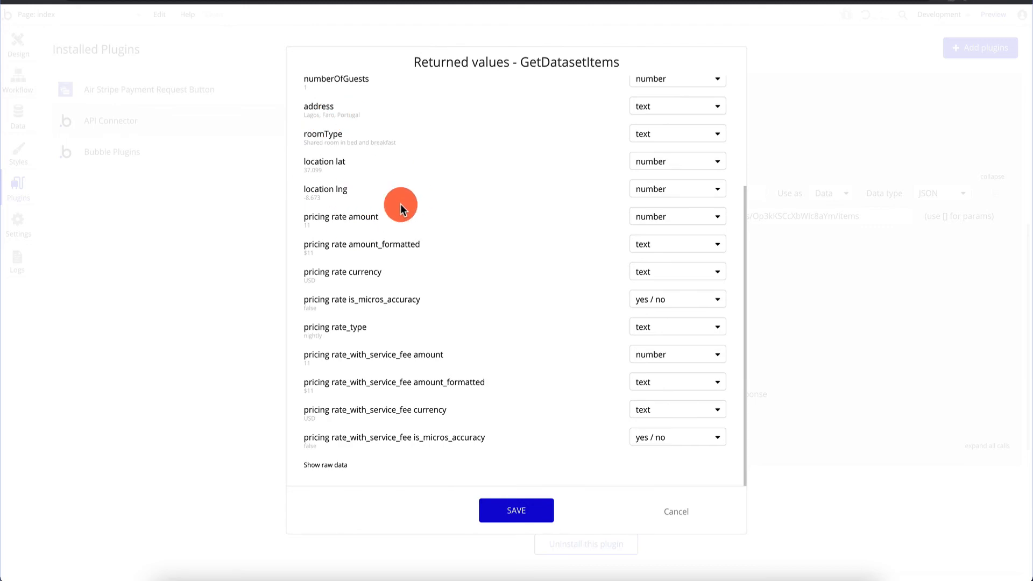
pyautogui.click(524, 512)
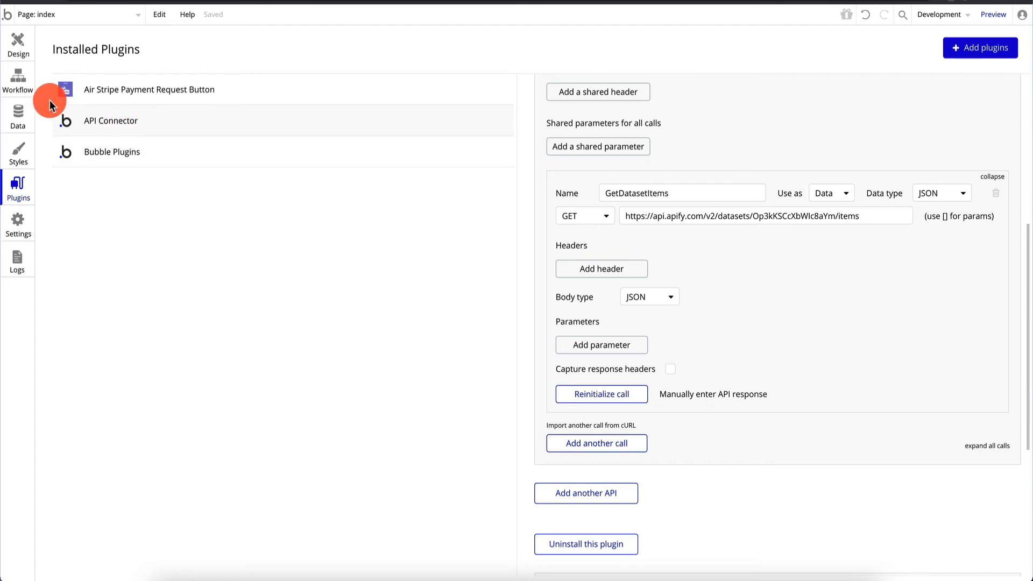
# Return to the page design and inspect the Name column's dynamic expression and the GetDatasetItem fields it offers, keeping the name field
pyautogui.click(24, 55)
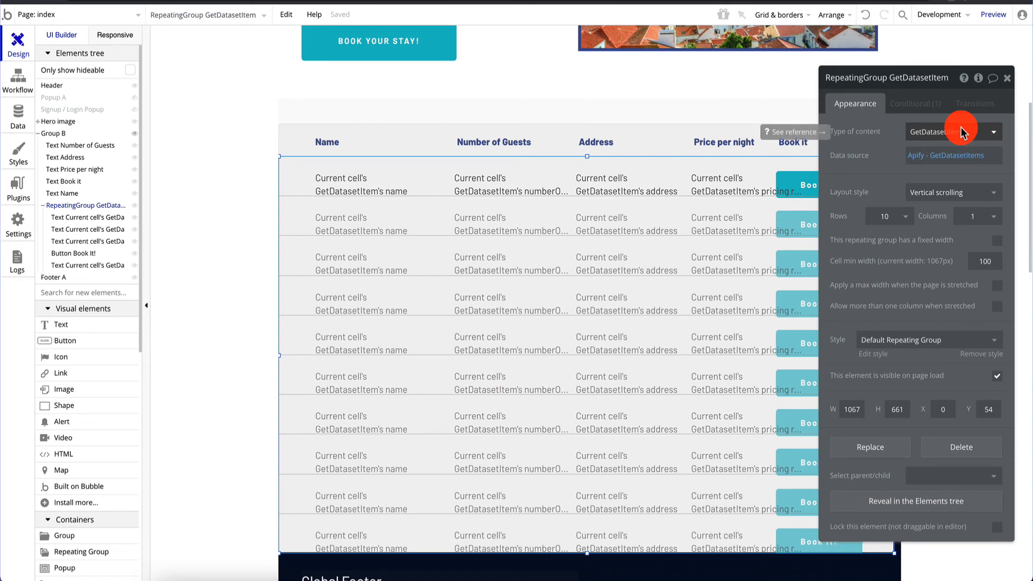
pyautogui.click(353, 184)
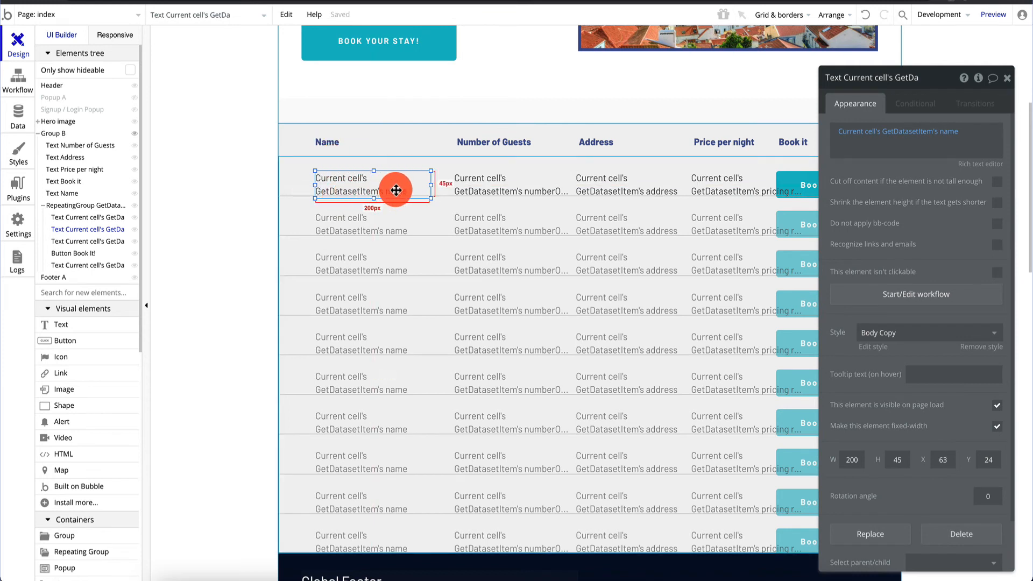
pyautogui.click(899, 131)
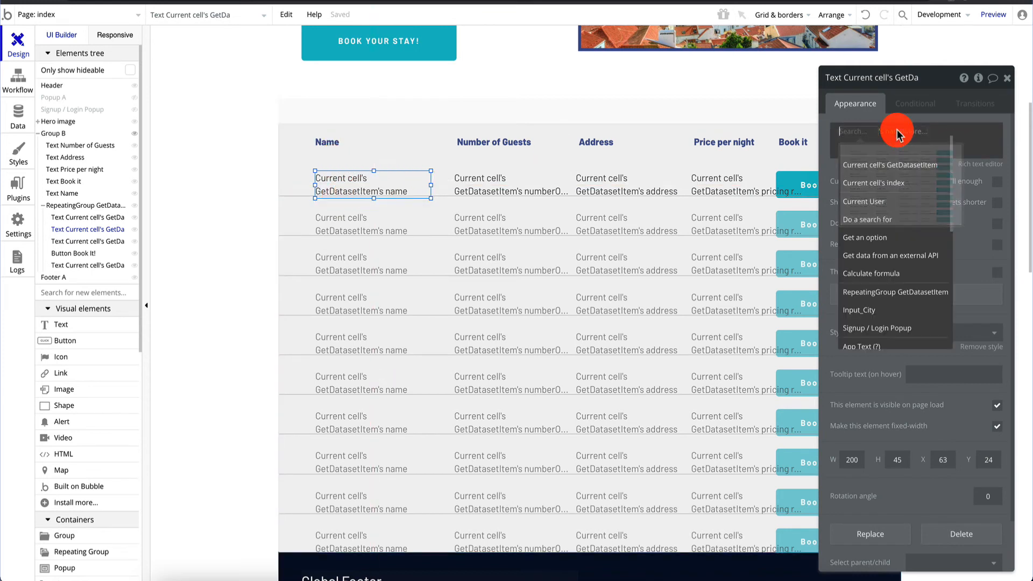
pyautogui.click(920, 165)
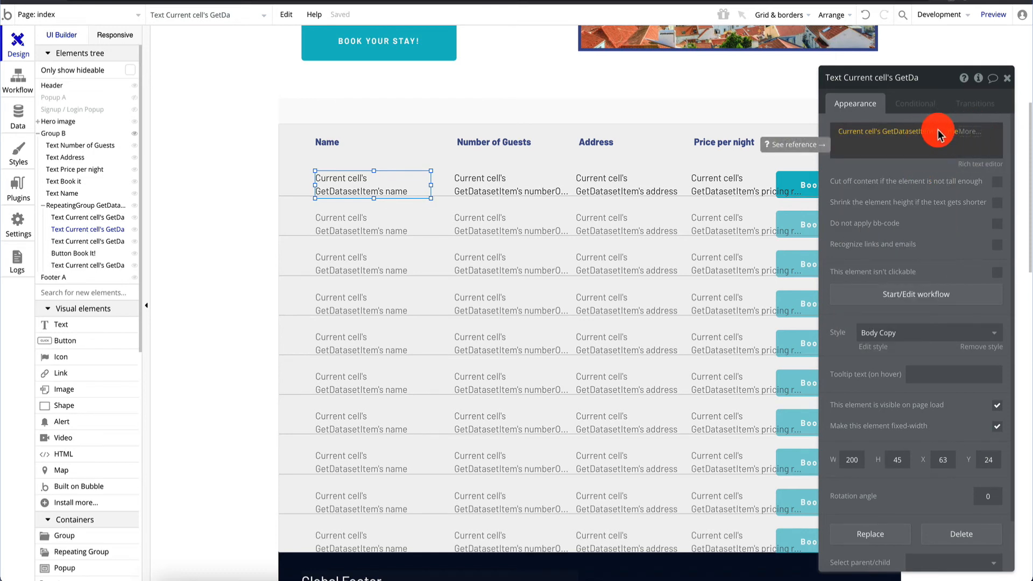
pyautogui.click(949, 135)
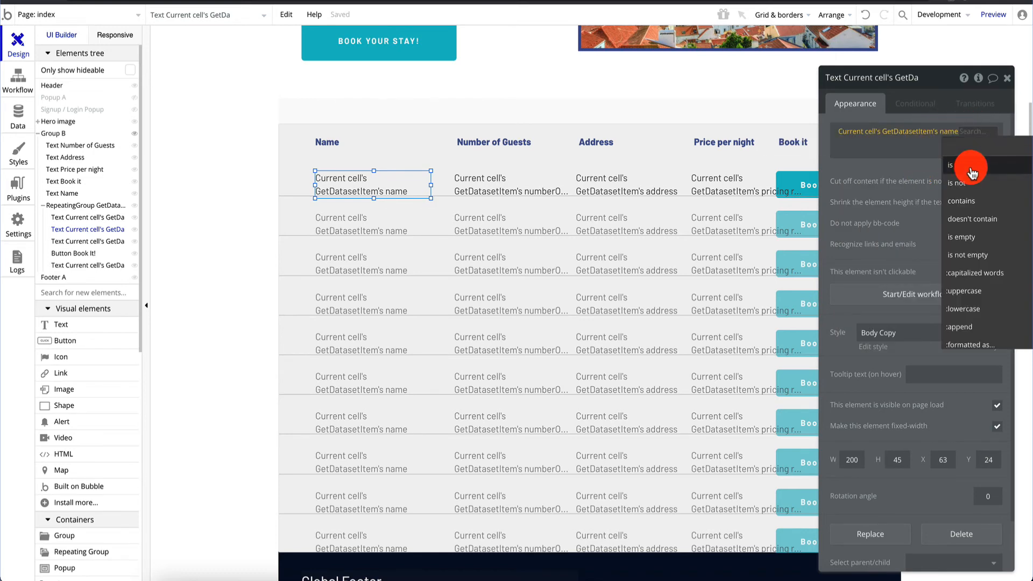
pyautogui.click(949, 134)
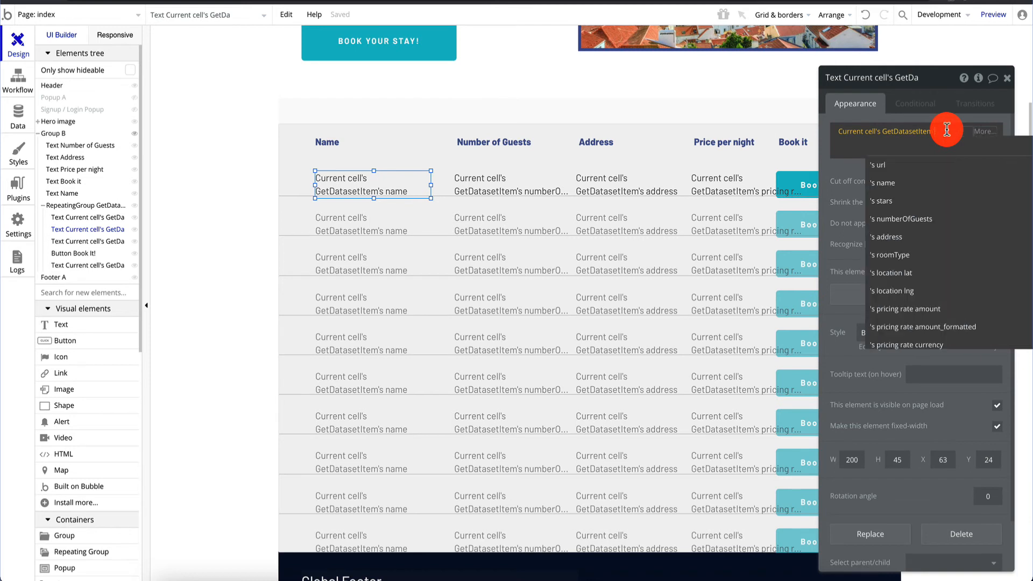
pyautogui.click(896, 183)
pyautogui.click(884, 164)
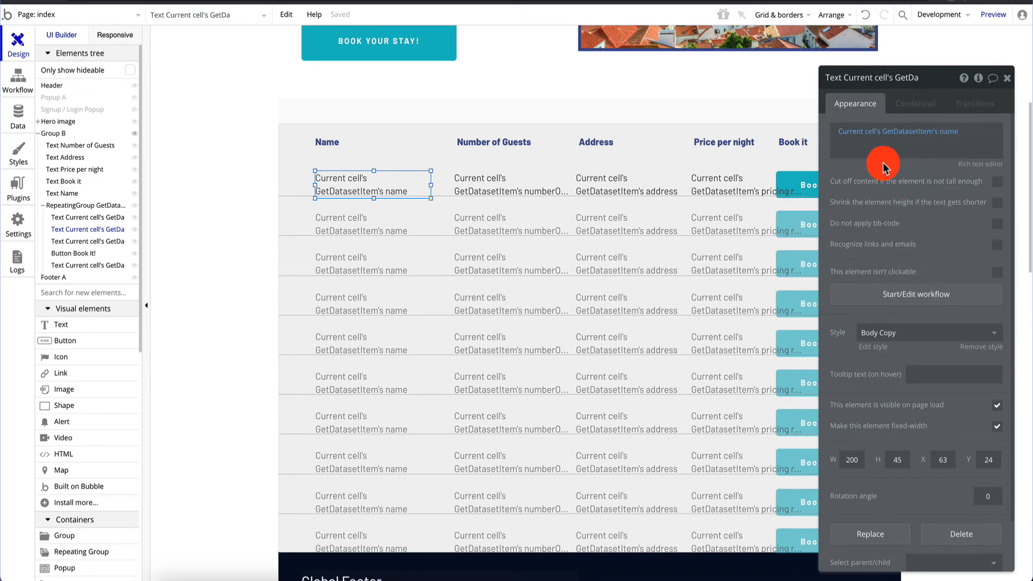
# Inspect the Number of Guests column's dynamic expression and its available GetDatasetItem fields, keeping numberOfGuests
pyautogui.click(515, 192)
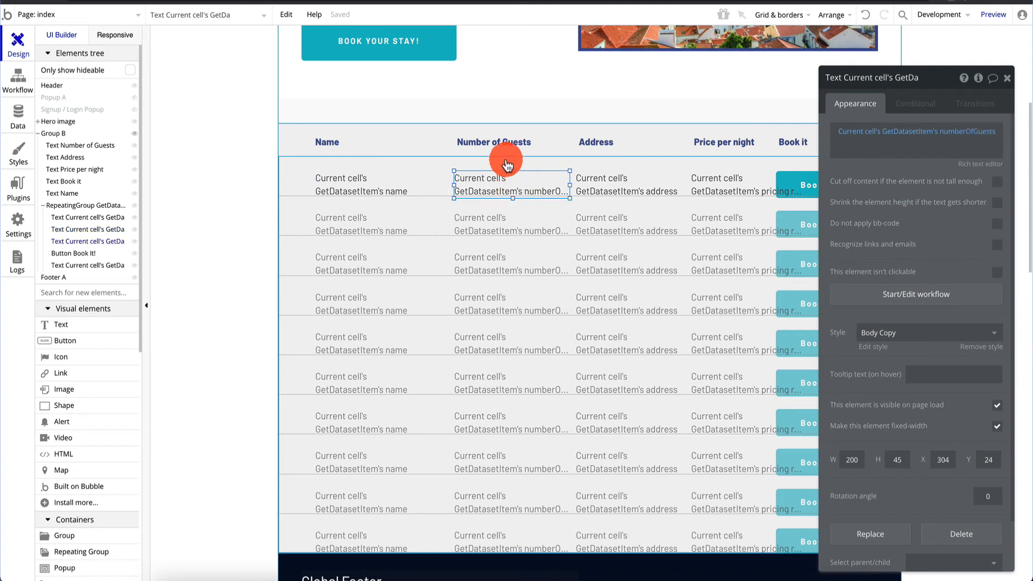
pyautogui.click(926, 133)
pyautogui.click(908, 165)
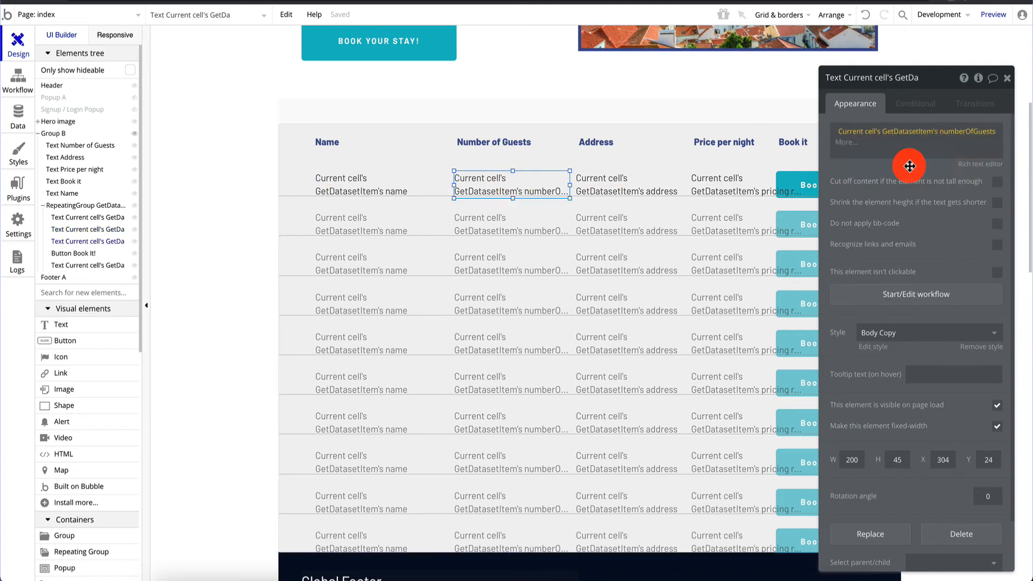
pyautogui.click(960, 132)
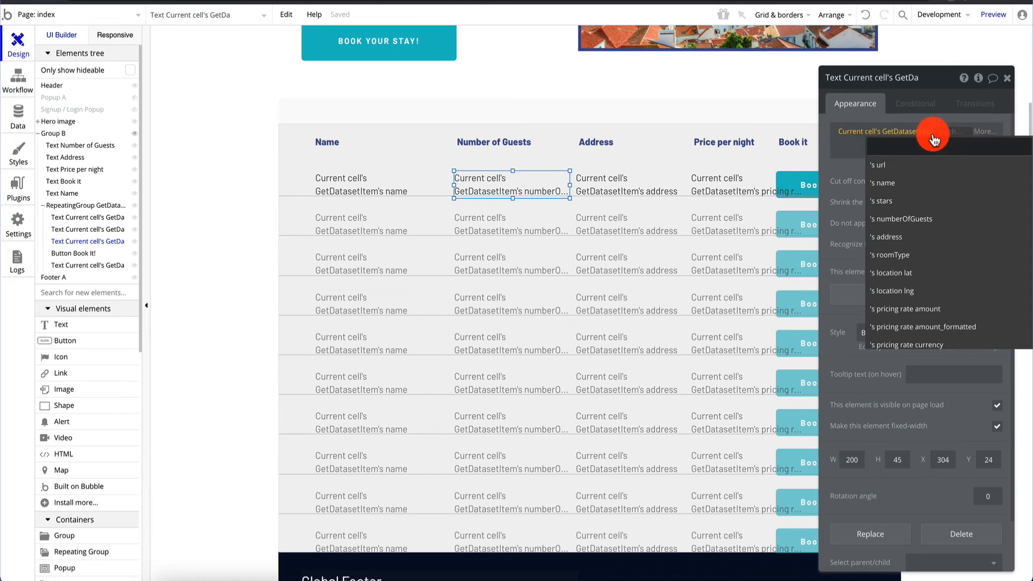
pyautogui.click(909, 219)
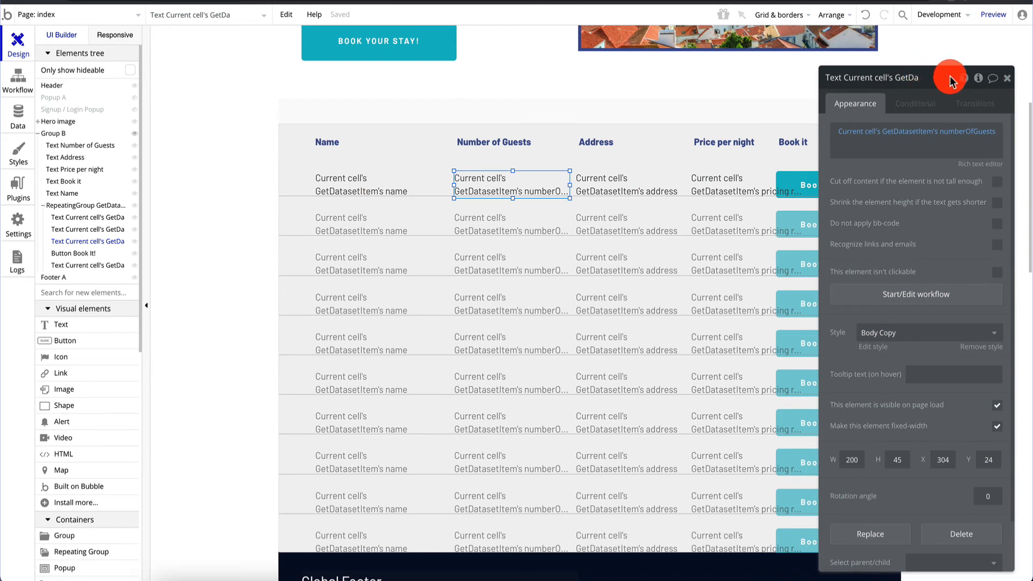
pyautogui.moveTo(932, 76); pyautogui.dragTo(940, 63)
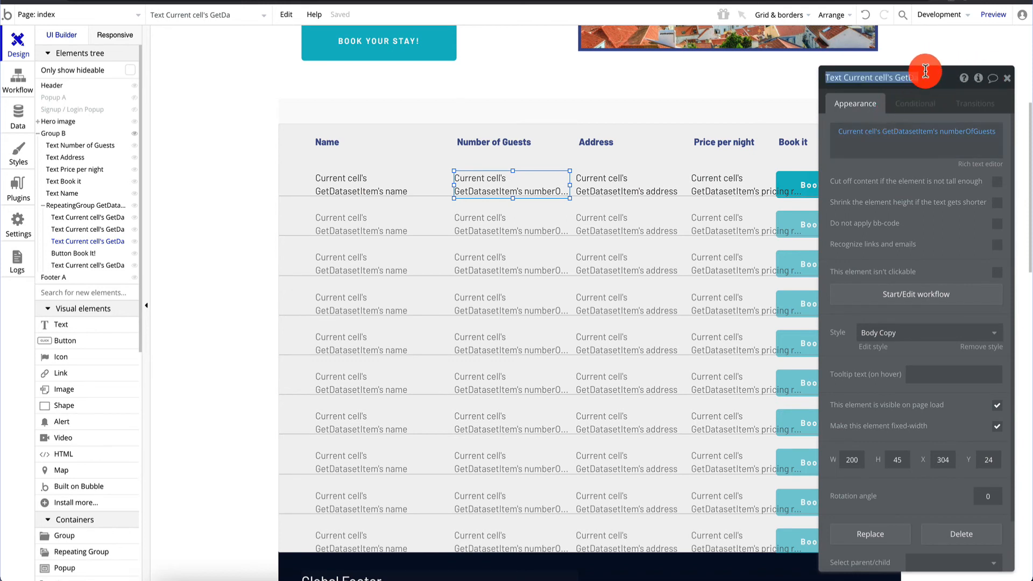
pyautogui.press('Escape')
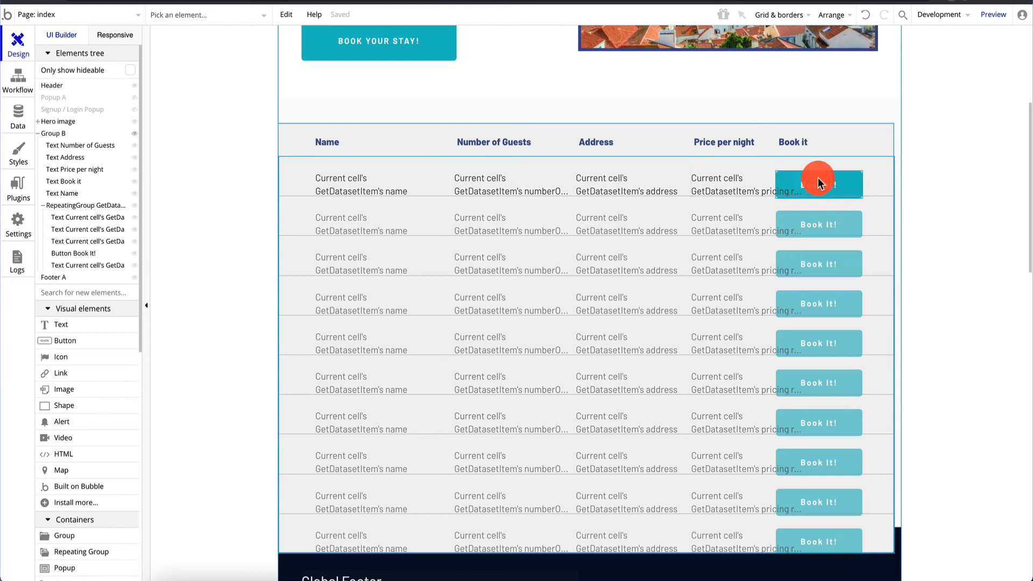
# Open the Book It! button's workflow and examine the destination of its Open an external website action
pyautogui.doubleClick(818, 182)
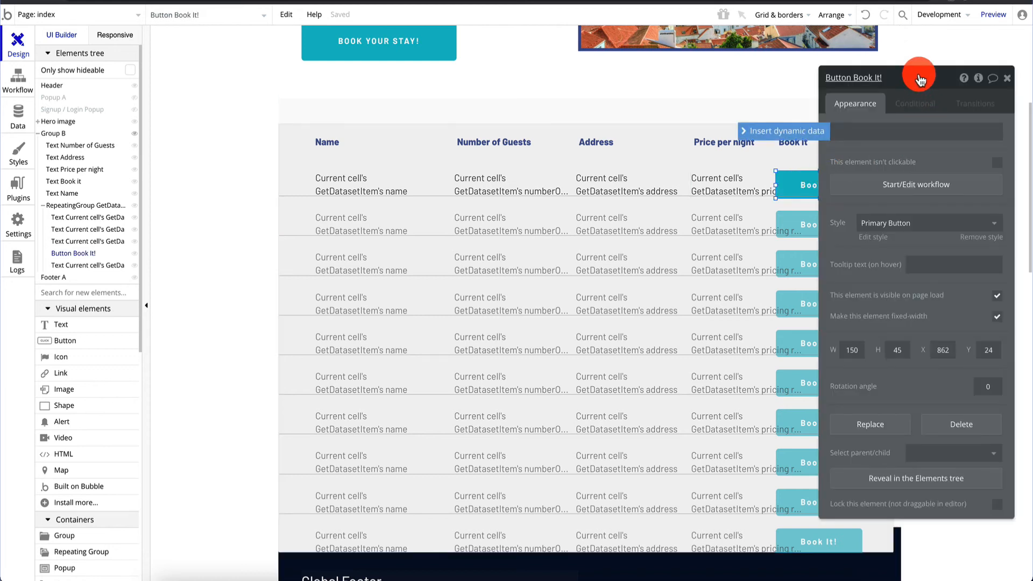
pyautogui.moveTo(923, 77)
pyautogui.mouseDown()
pyautogui.moveTo(996, 79)
pyautogui.moveTo(924, 92)
pyautogui.mouseUp()
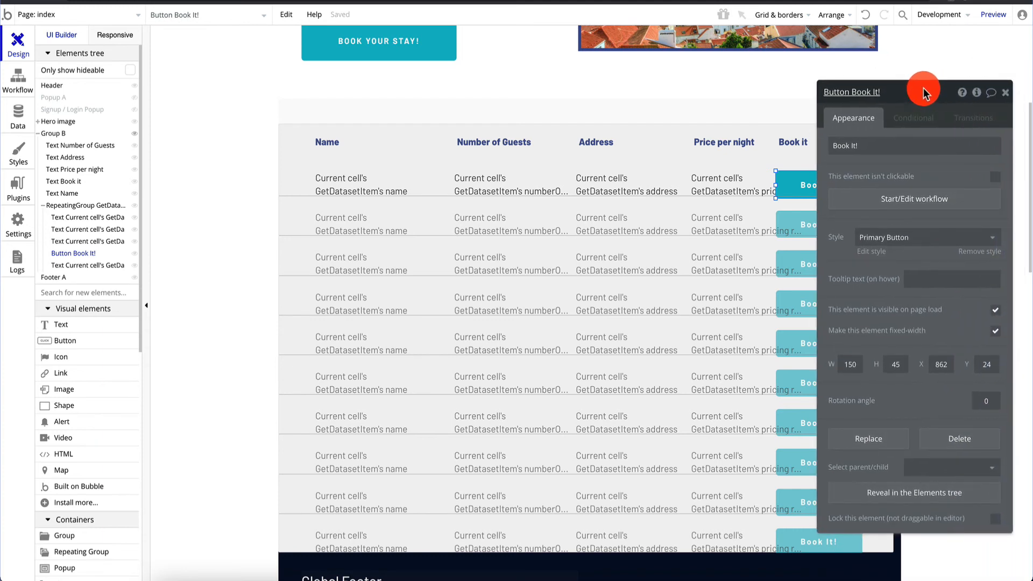
pyautogui.click(915, 200)
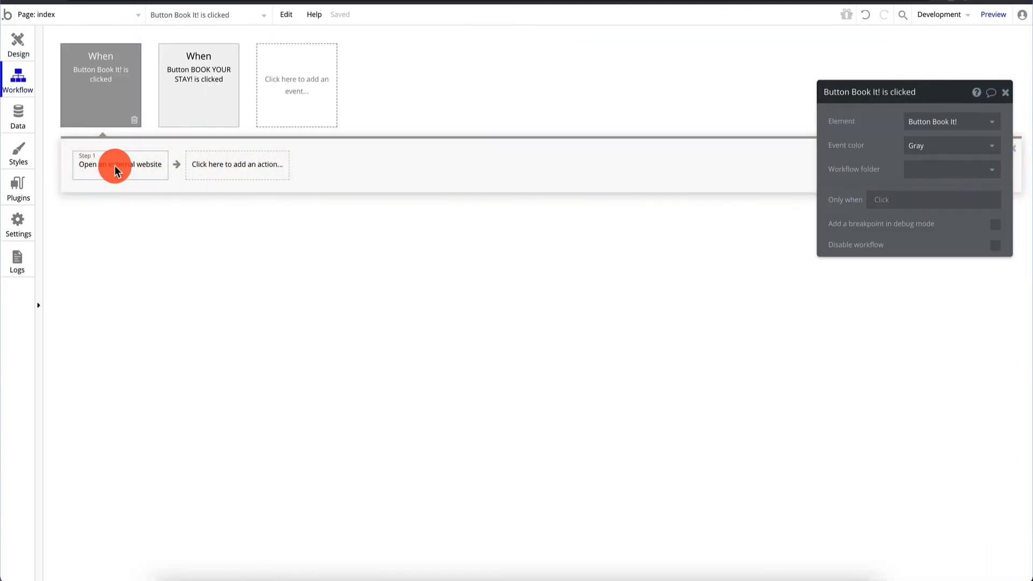
pyautogui.click(139, 167)
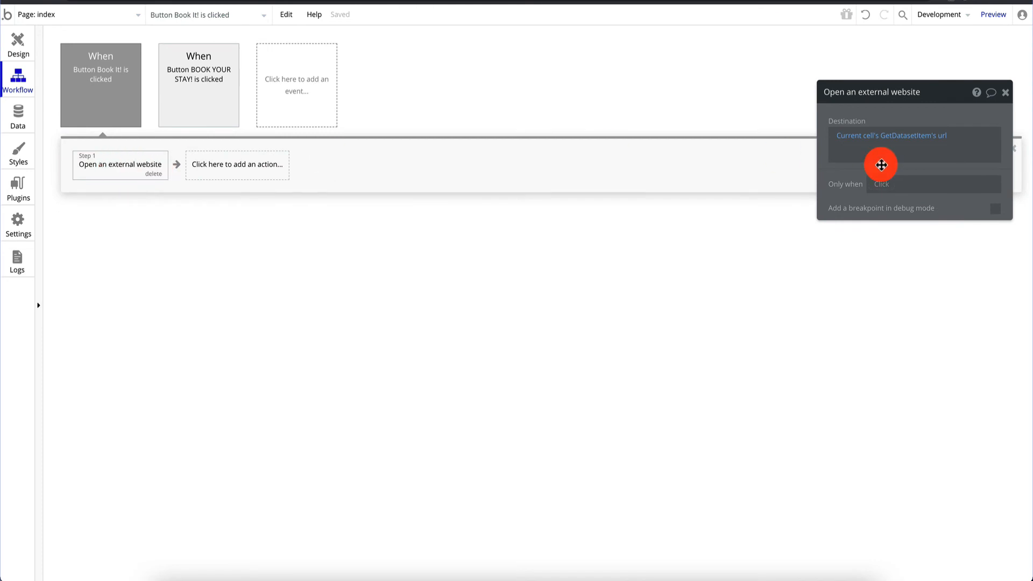
pyautogui.moveTo(893, 139)
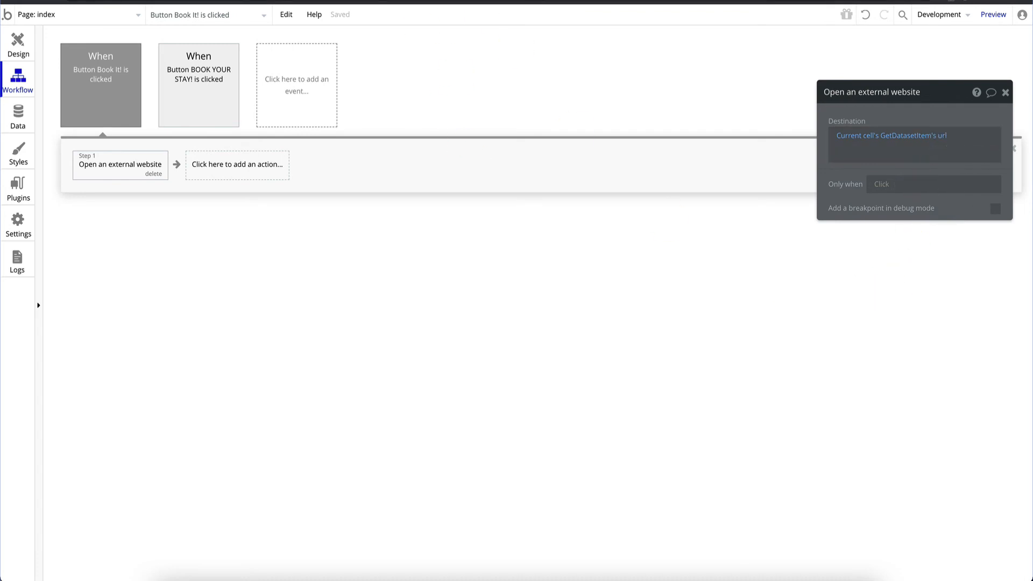
# Switch to Apify and open the run's dataset items to examine the url field of each listing
pyautogui.click(521, 0)
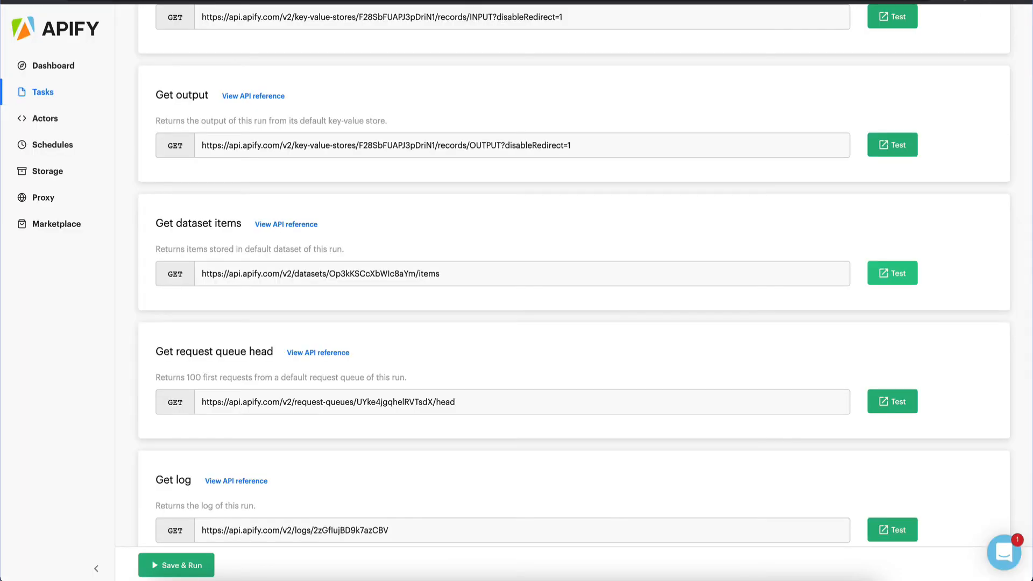
pyautogui.click(893, 271)
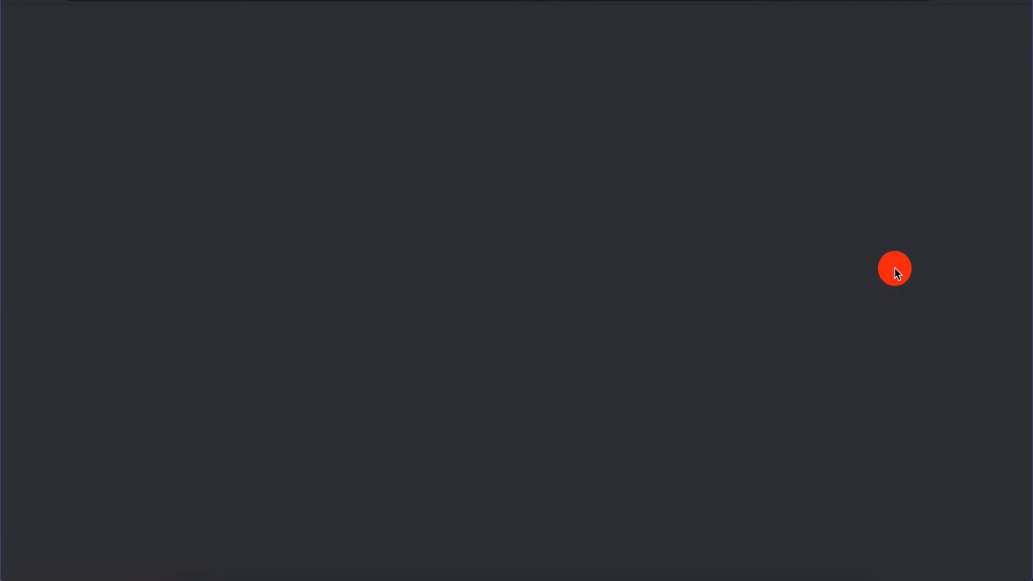
pyautogui.rightClick(84, 301)
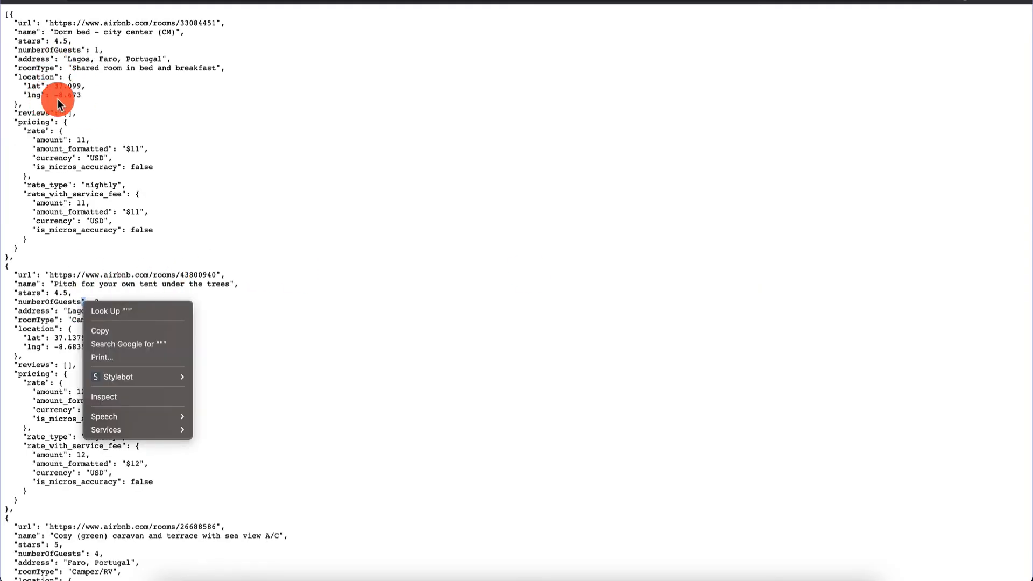
pyautogui.click(64, 76)
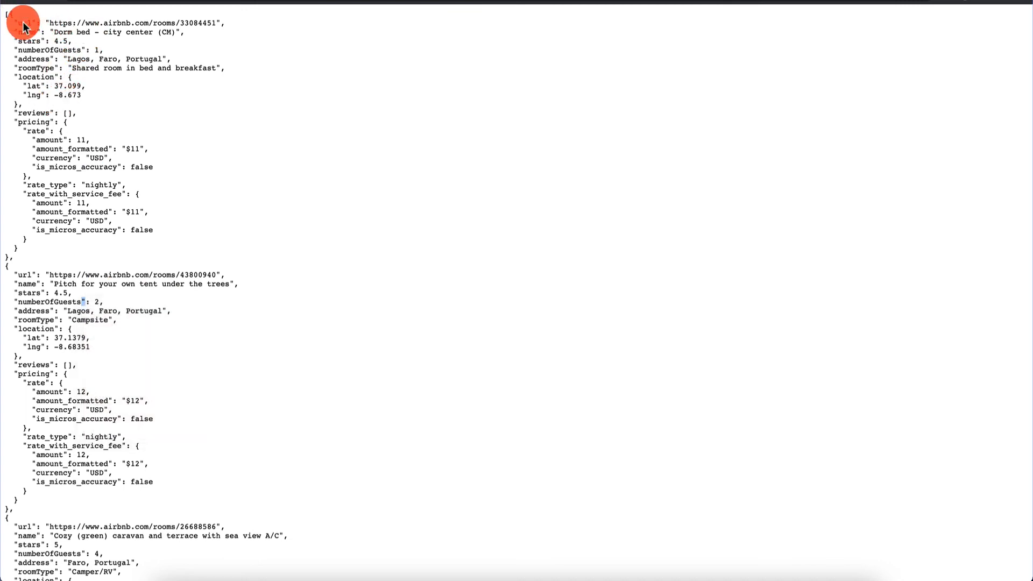
pyautogui.click(32, 279)
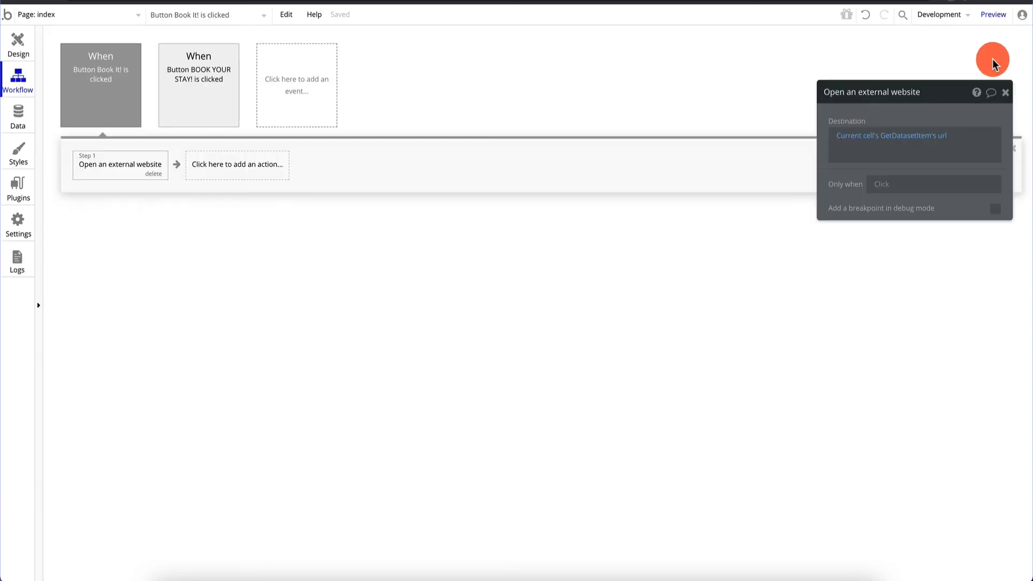
# Return from the Bubble workflow to the page design and preview the app
pyautogui.click(1008, 96)
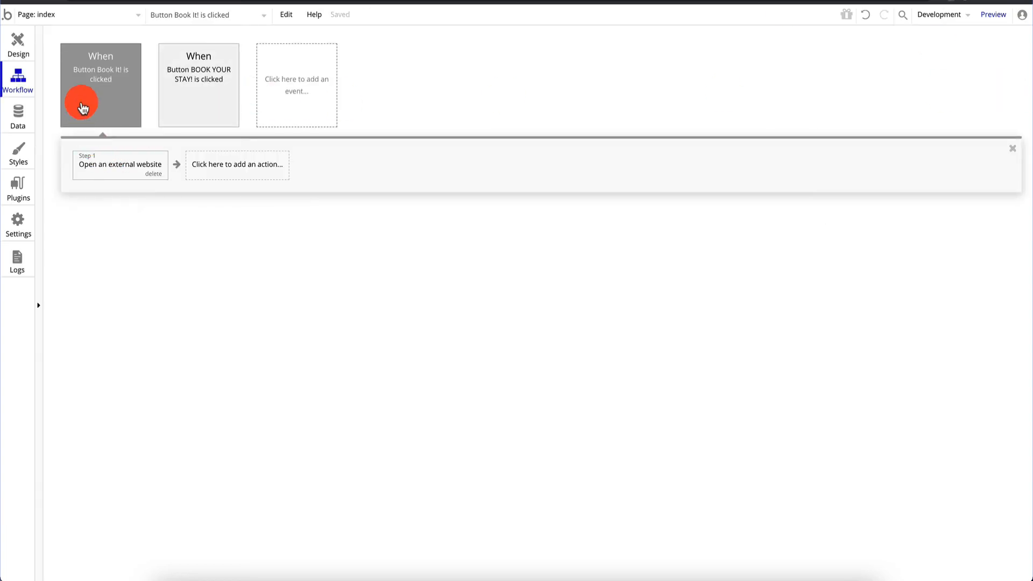
pyautogui.moveTo(194, 80)
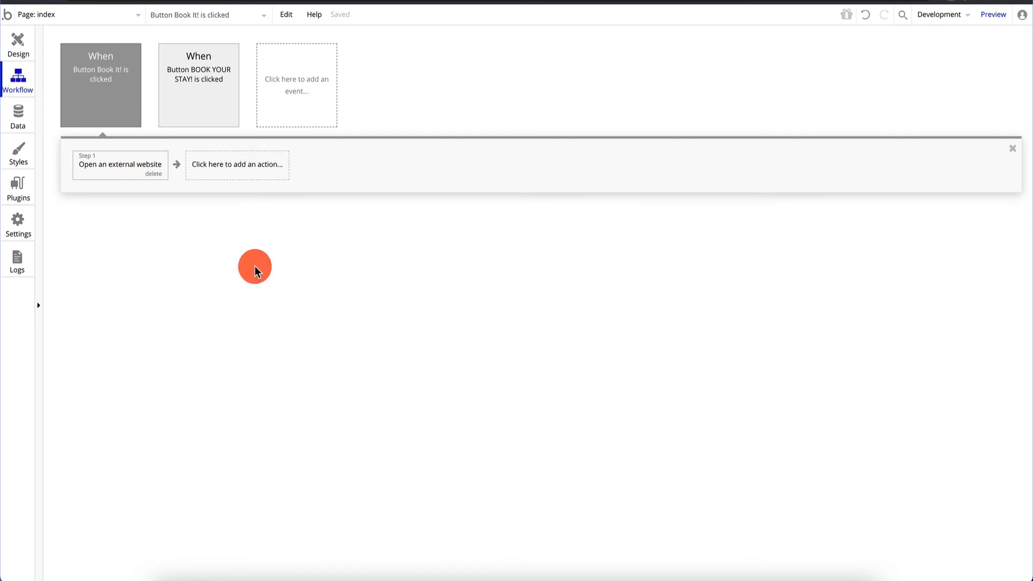
pyautogui.click(20, 41)
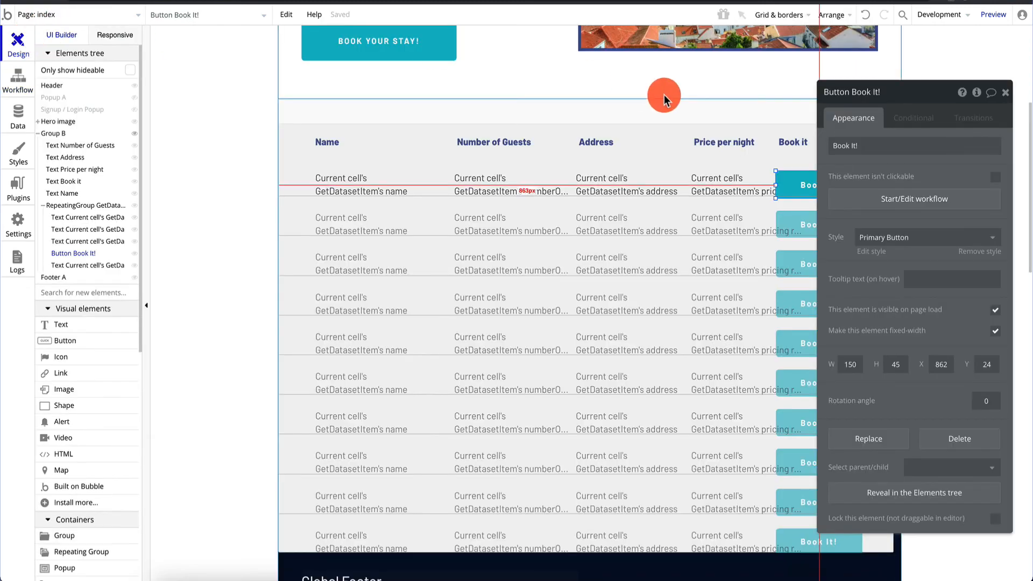
pyautogui.click(1005, 92)
pyautogui.click(997, 15)
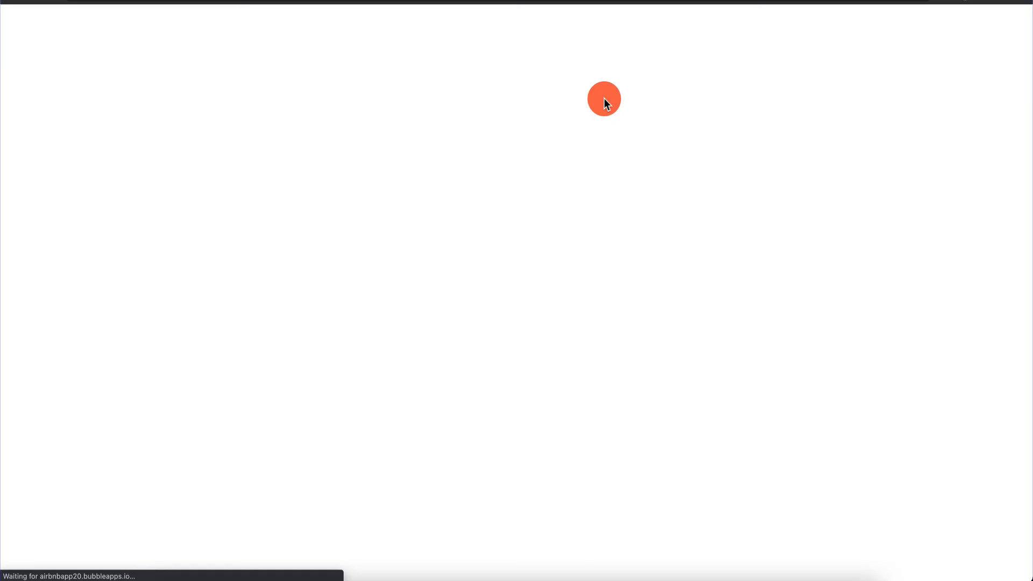
# Look up stays for the city lagos in the preview and open the booking page of the "Dorm bed - city center (CM)" listing
pyautogui.click(521, 223)
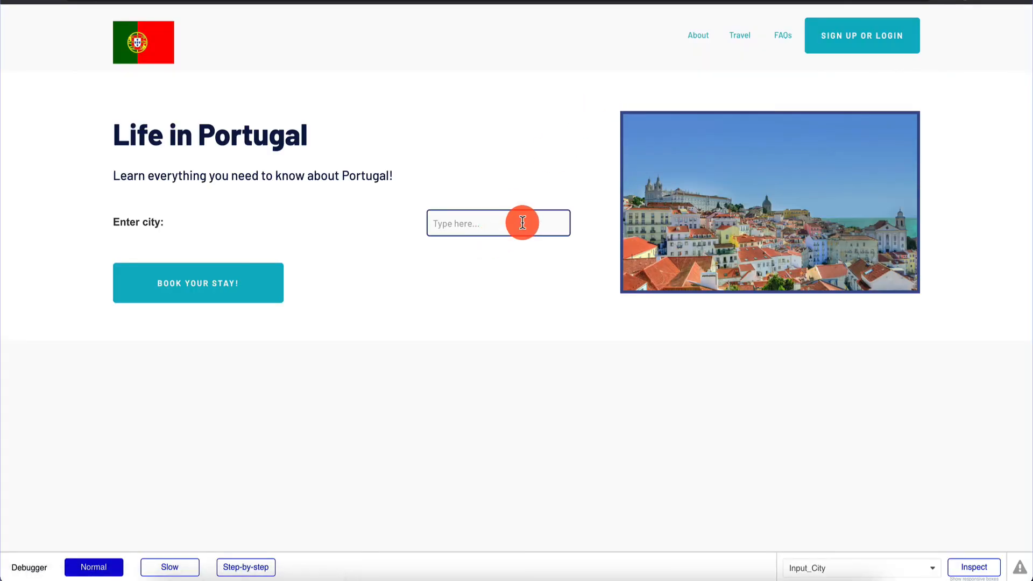
pyautogui.write('lagos')
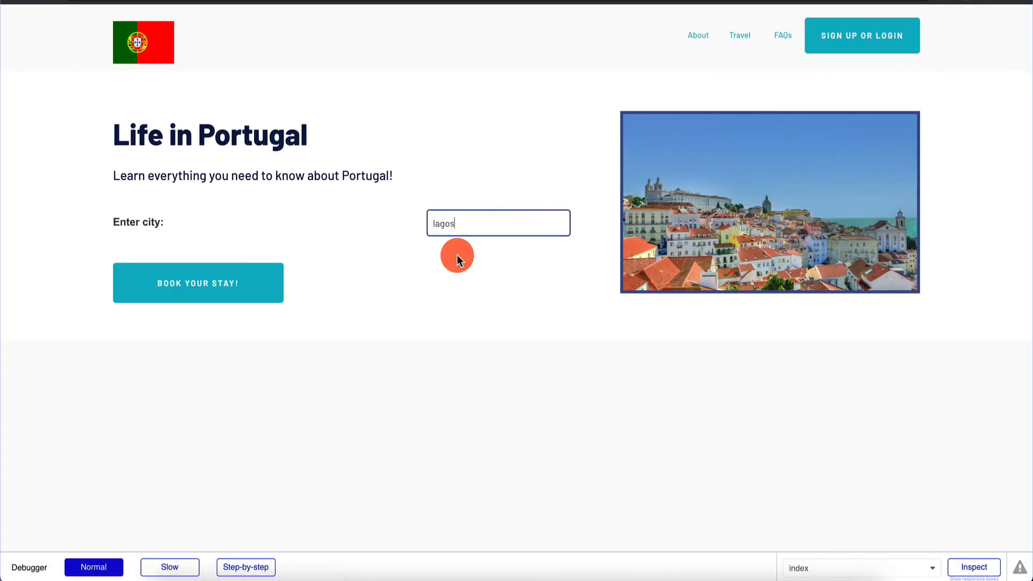
pyautogui.click(224, 281)
pyautogui.scroll(-5, 348, 278)
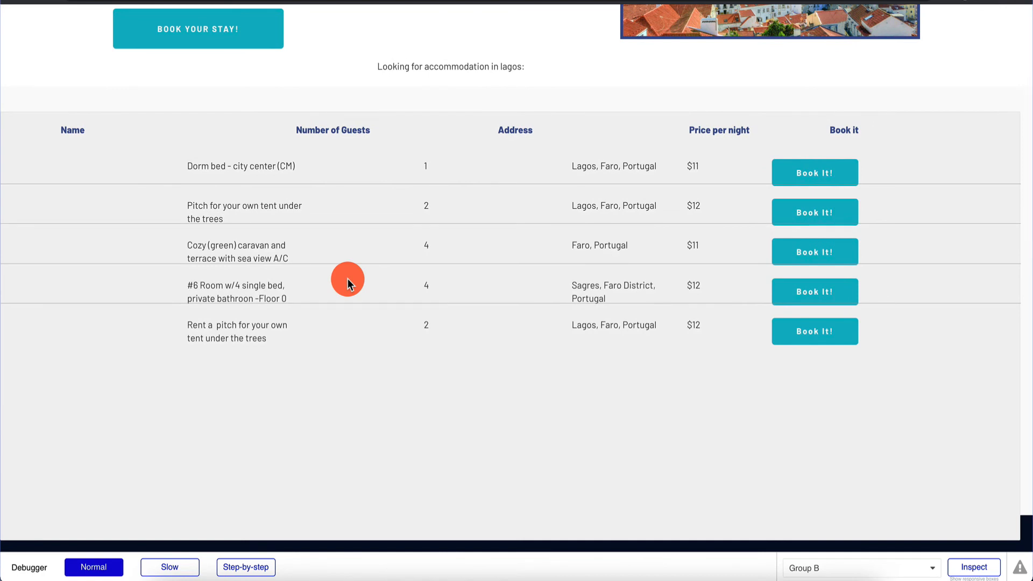
pyautogui.click(817, 173)
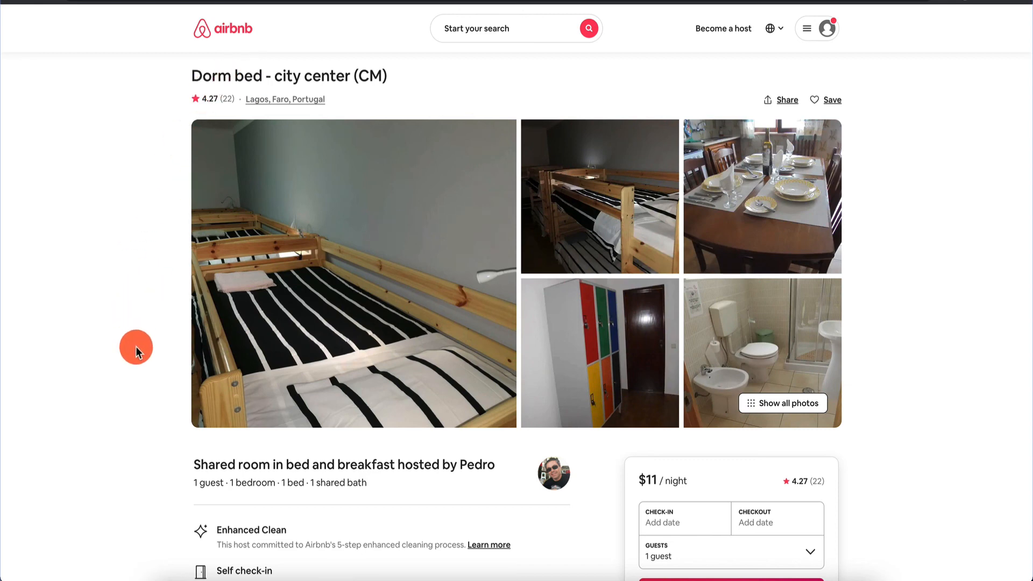
# Back in the preview, look up lagos again and review the Airbnb page of "Rent a pitch for your own tent under the trees"
pyautogui.click(23, 1)
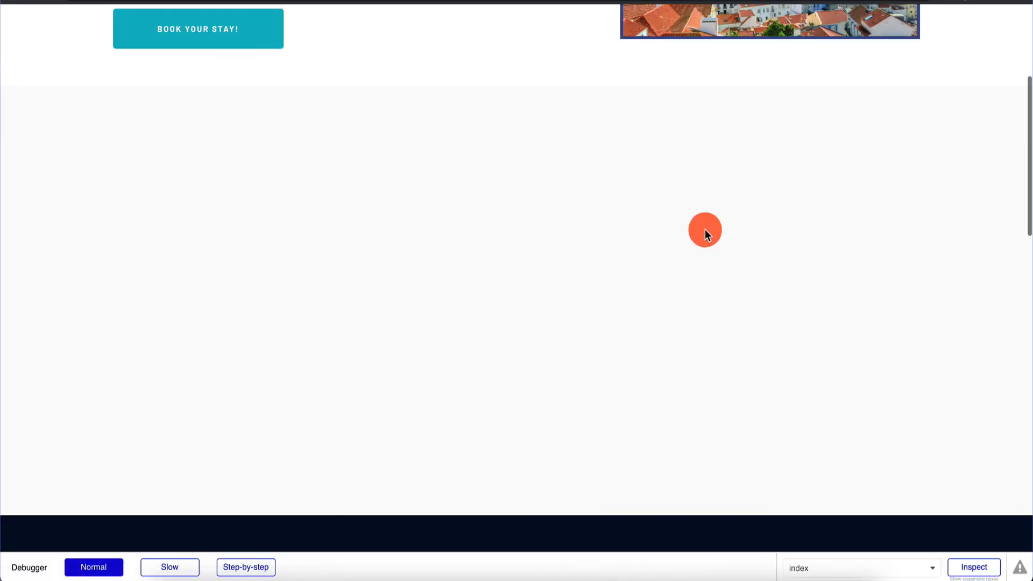
pyautogui.scroll(5, 509, 208)
pyautogui.click(488, 225)
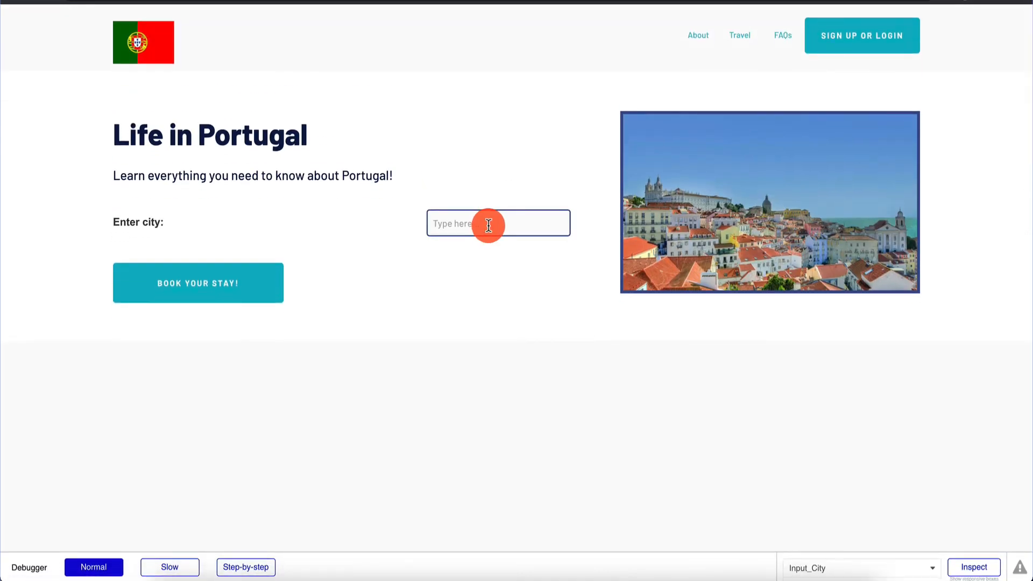
pyautogui.write('lagos')
pyautogui.click(265, 283)
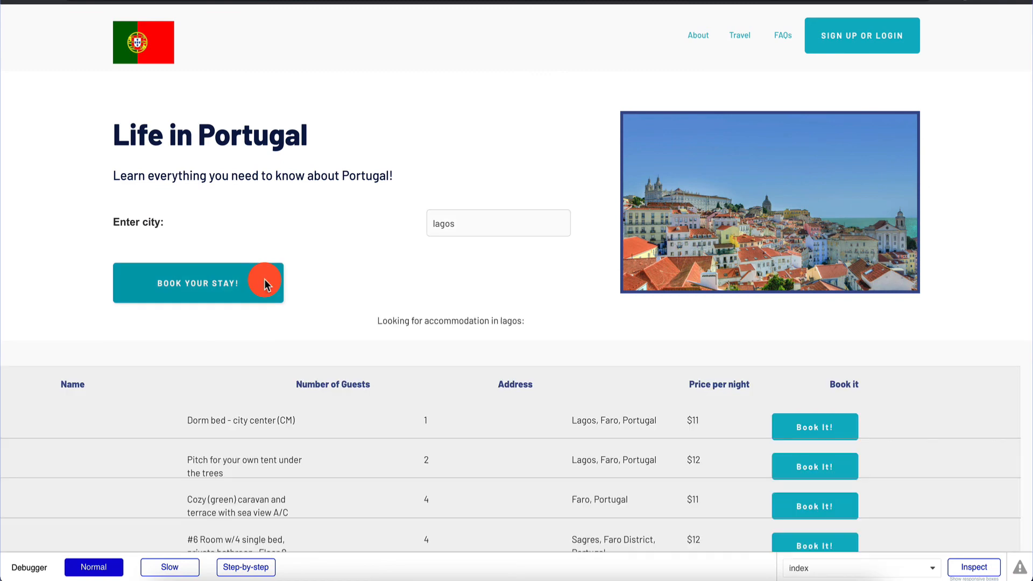
pyautogui.scroll(-5, 74, 350)
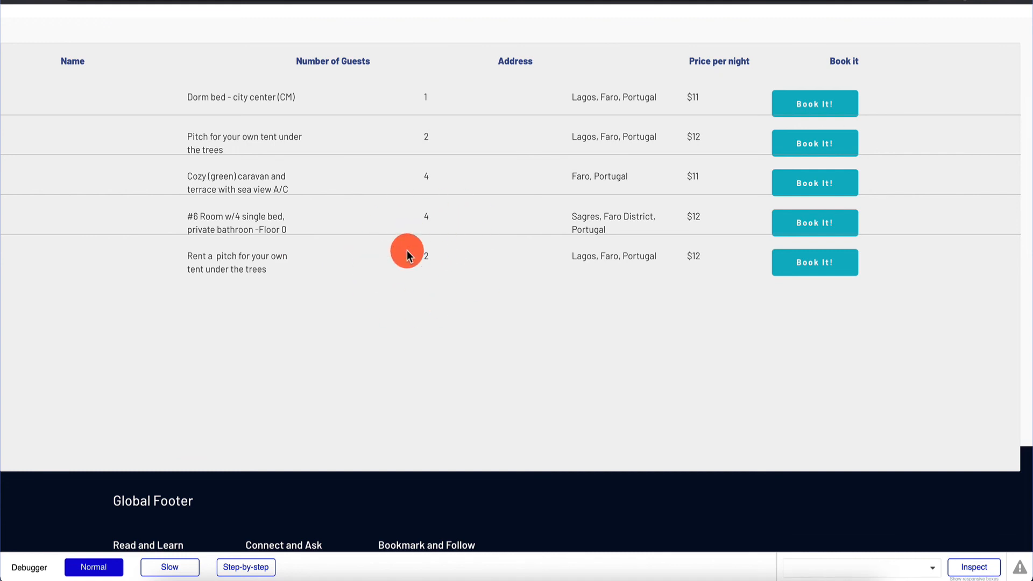
pyautogui.click(805, 263)
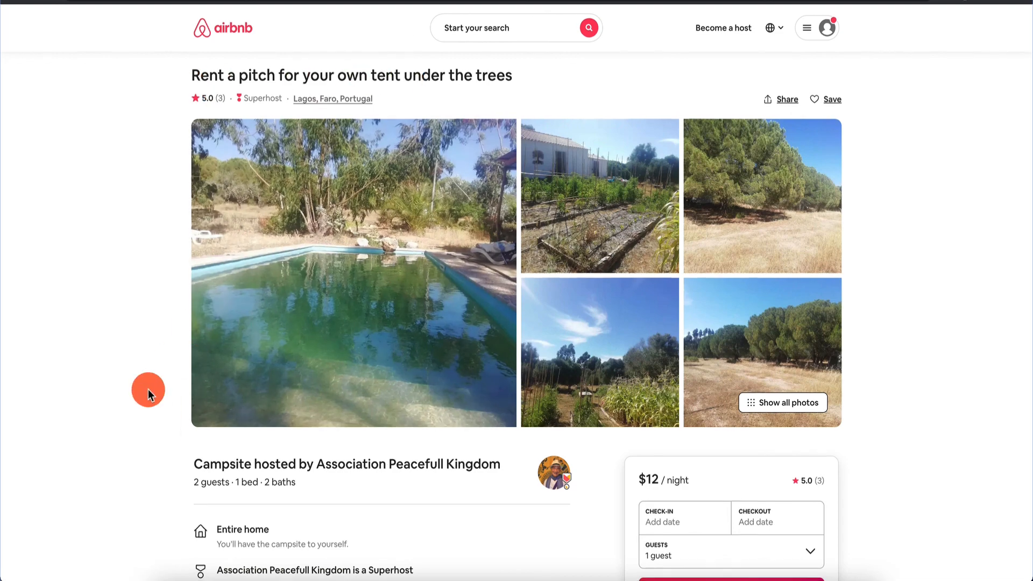
pyautogui.scroll(-5, 148, 388)
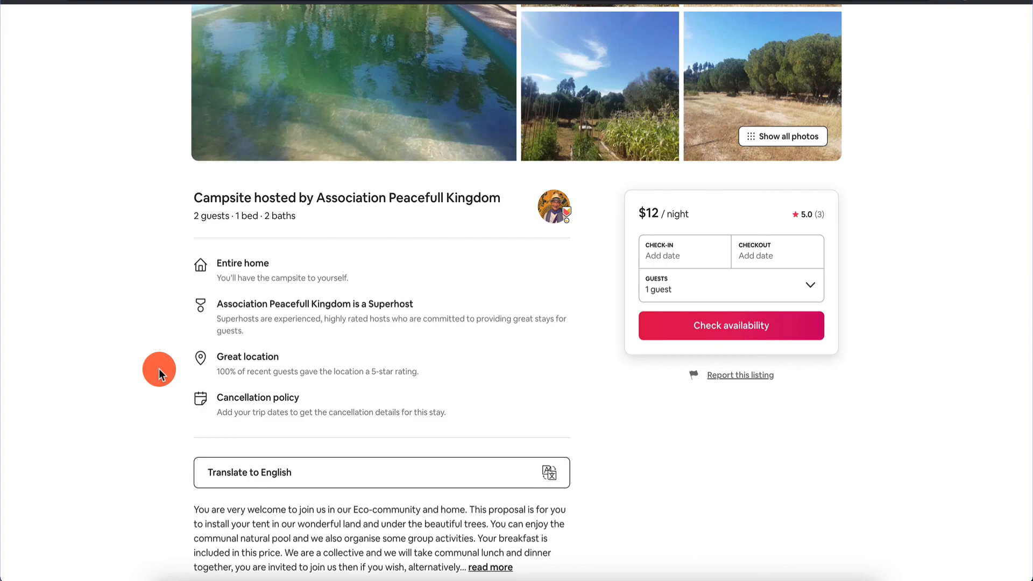
pyautogui.scroll(5, 159, 370)
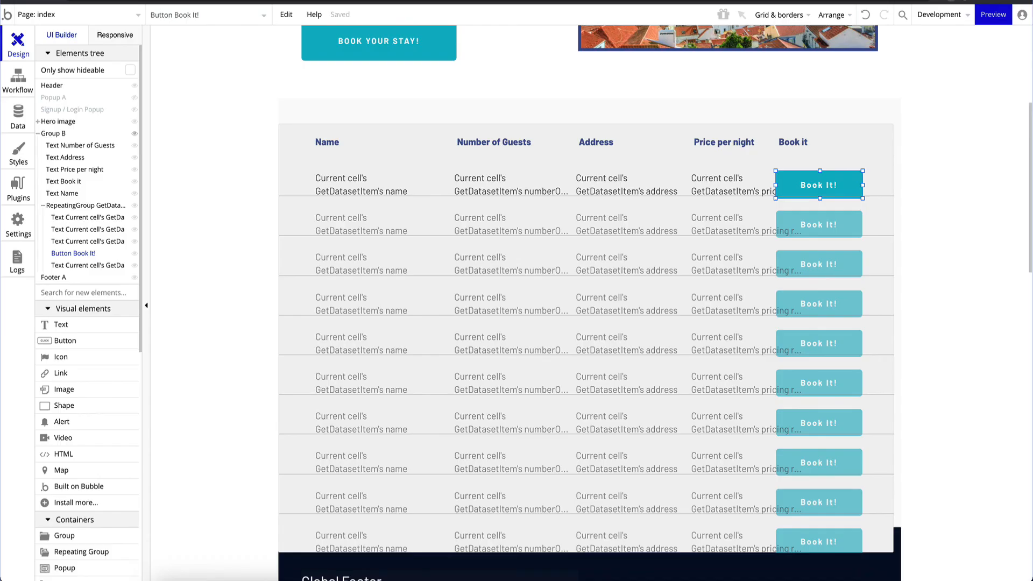
# Return to the Bubble page design and hide Group B in the editor
pyautogui.scroll(5, 388, 201)
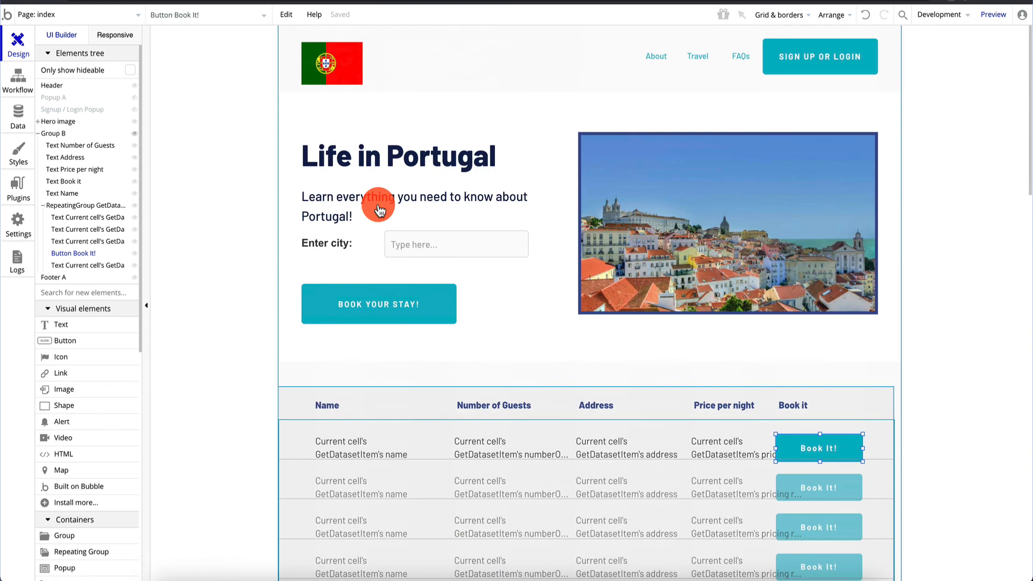
pyautogui.click(135, 134)
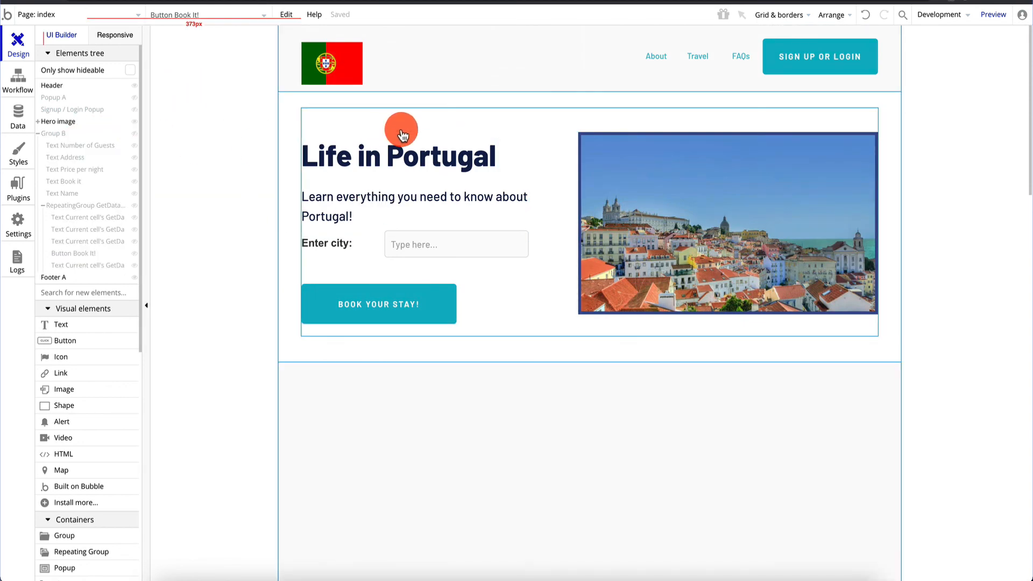